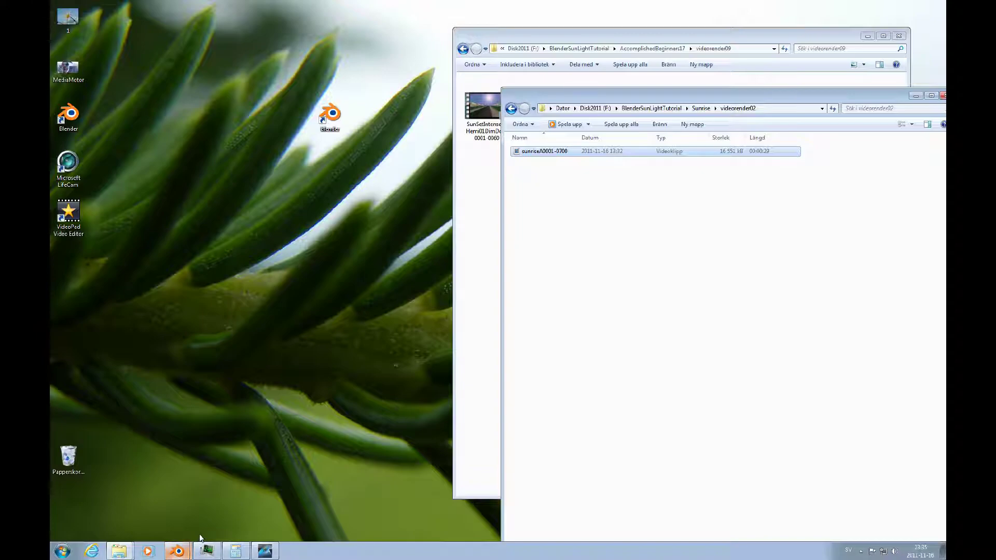
- Switch to Blender with the sunrise scene and play the rotating sun animation through, stopping playback once it starts over
left_click(177, 551)
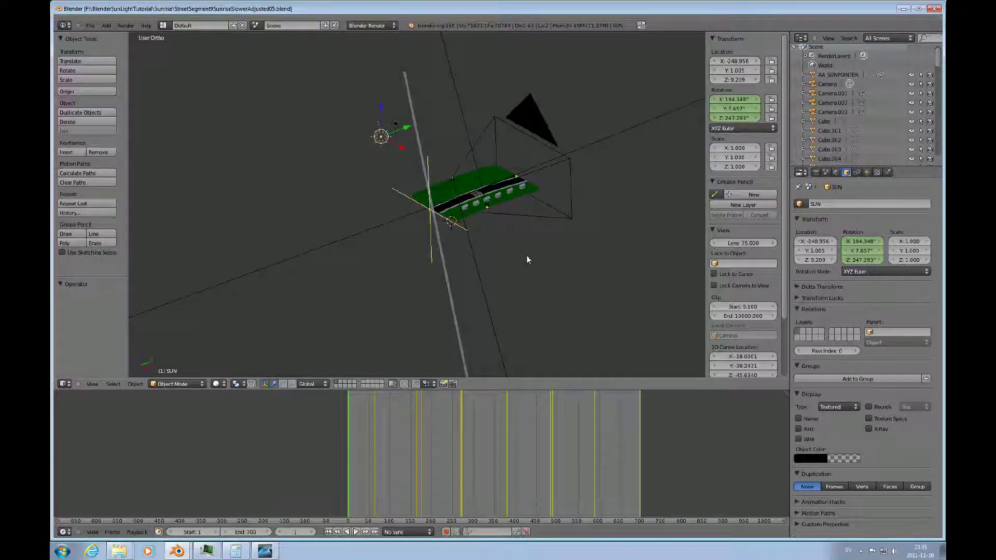
scroll(440, 229, "up", 3)
scroll(445, 227, "down", 2)
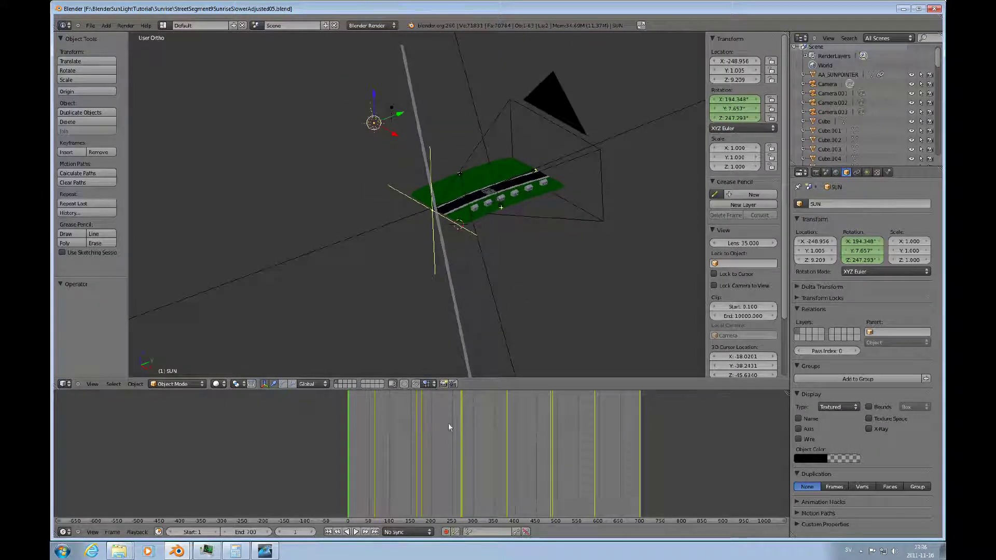
left_click(356, 532)
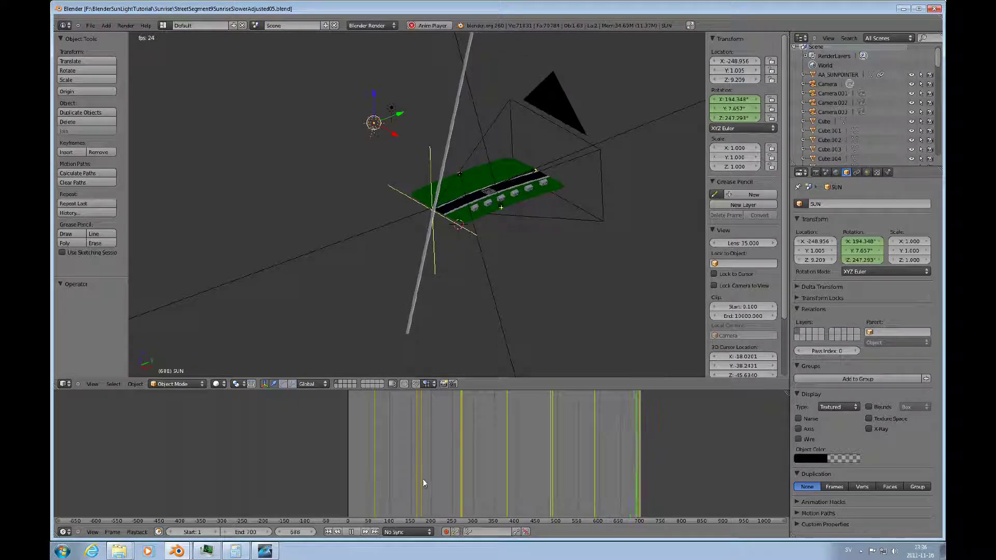
left_click(354, 533)
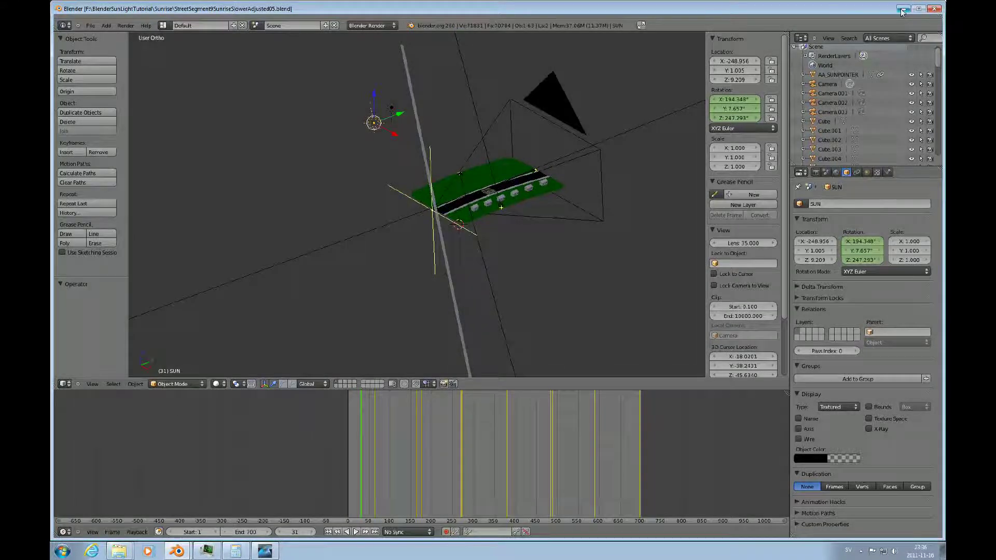
- Examine the SUN lamp's data settings, including energy, Sky & Atmosphere and shadow options
left_click(867, 172)
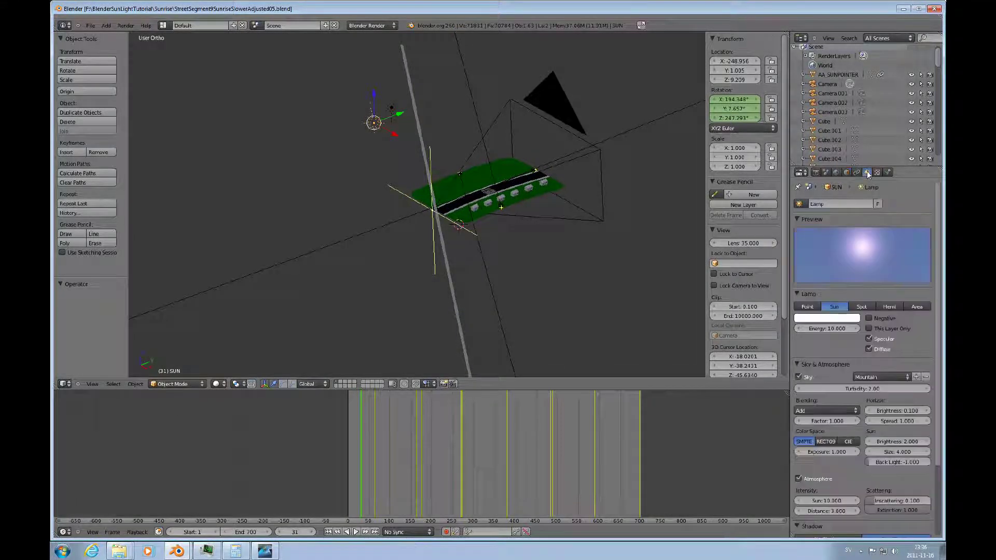
left_click_drag(937, 290, 933, 399)
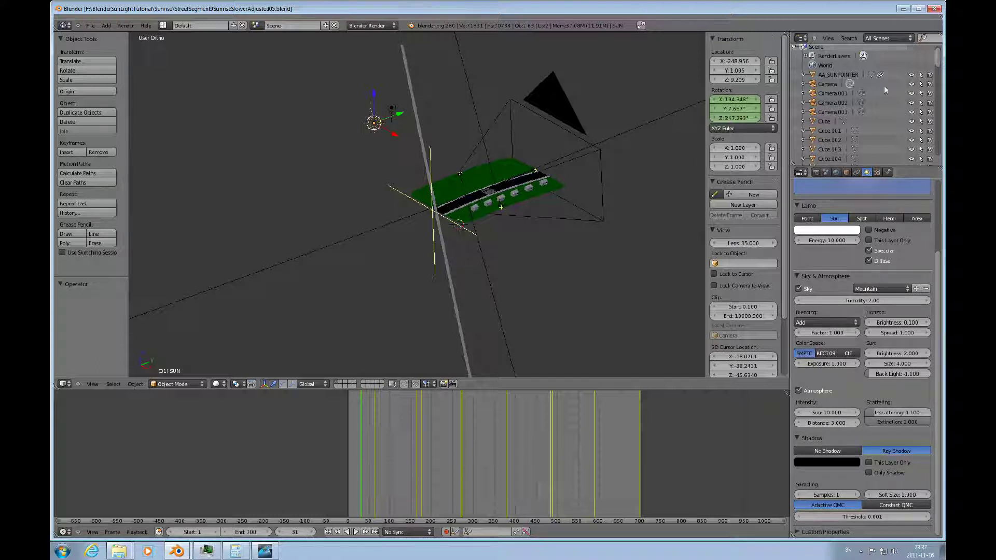
- Minimize Blender, watch the rendered video sunriseA0001-0700 from the videorender02 folder, pausing near its end, and close the player
left_click(903, 9)
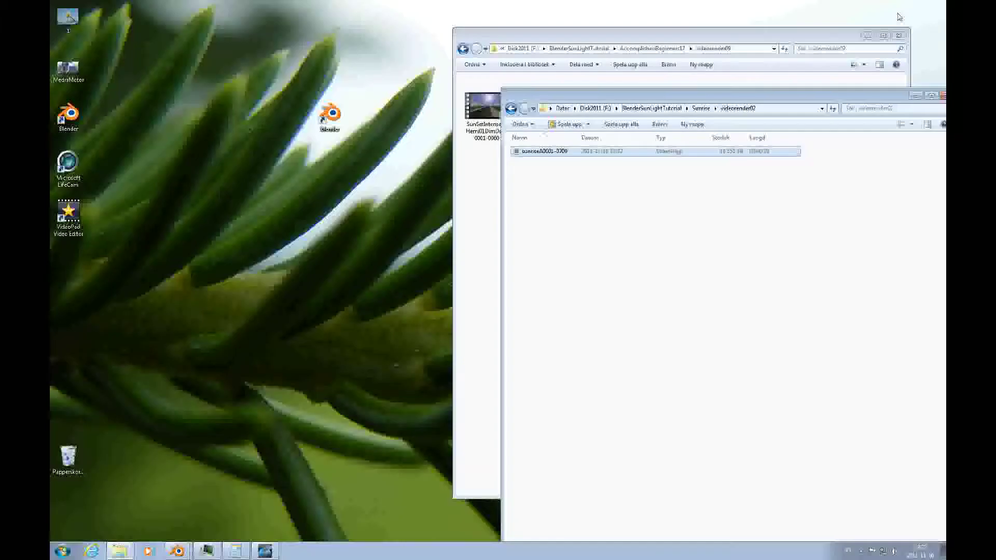
double_click(553, 154)
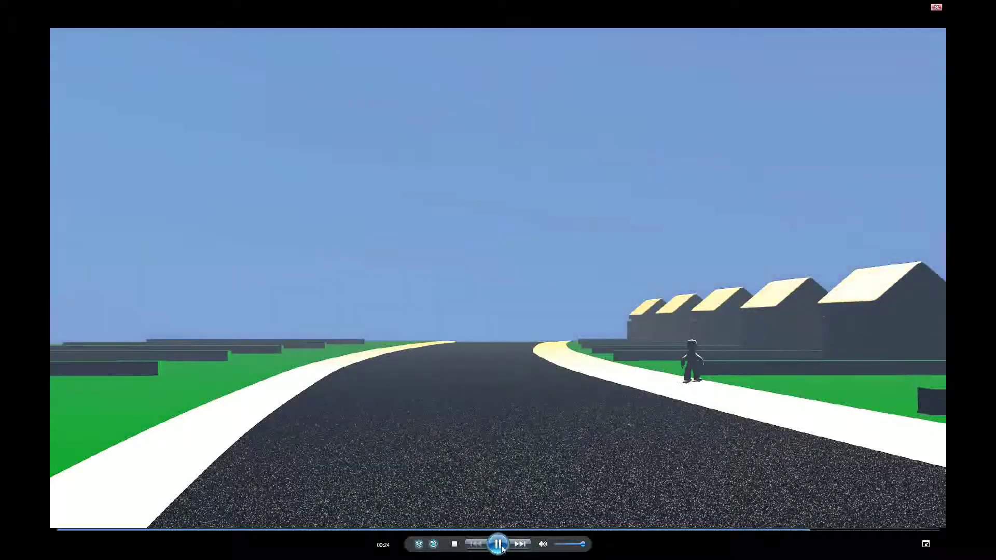
left_click(502, 549)
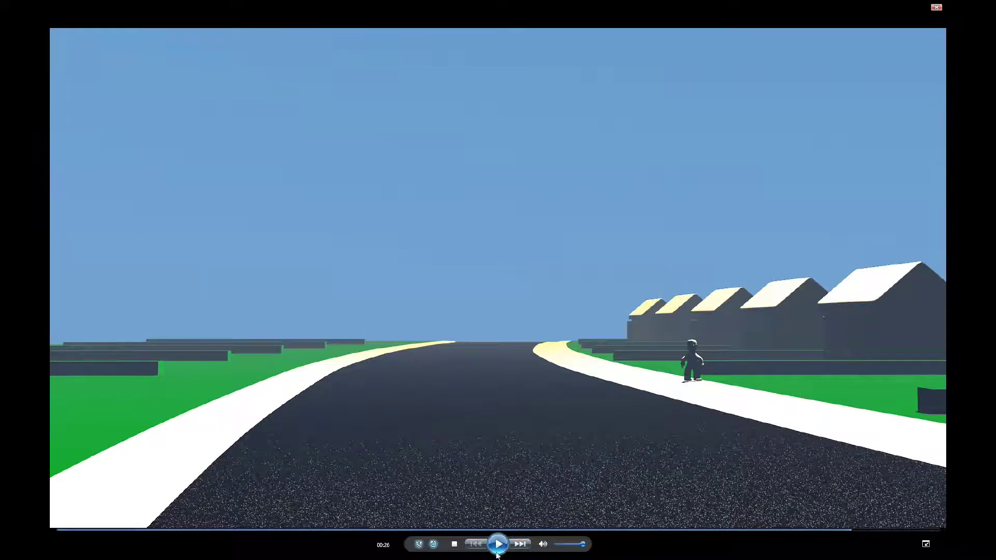
left_click(499, 545)
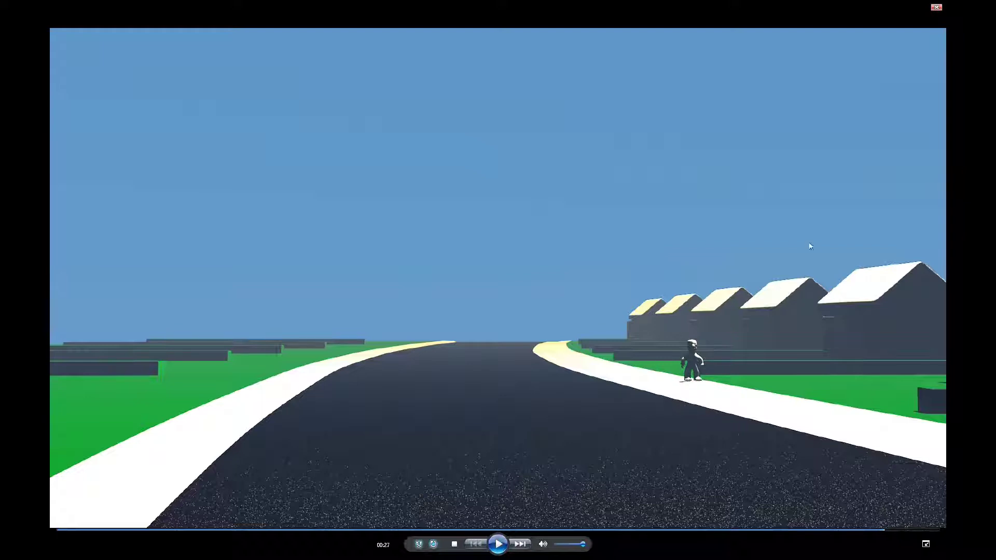
left_click(498, 544)
left_click(932, 9)
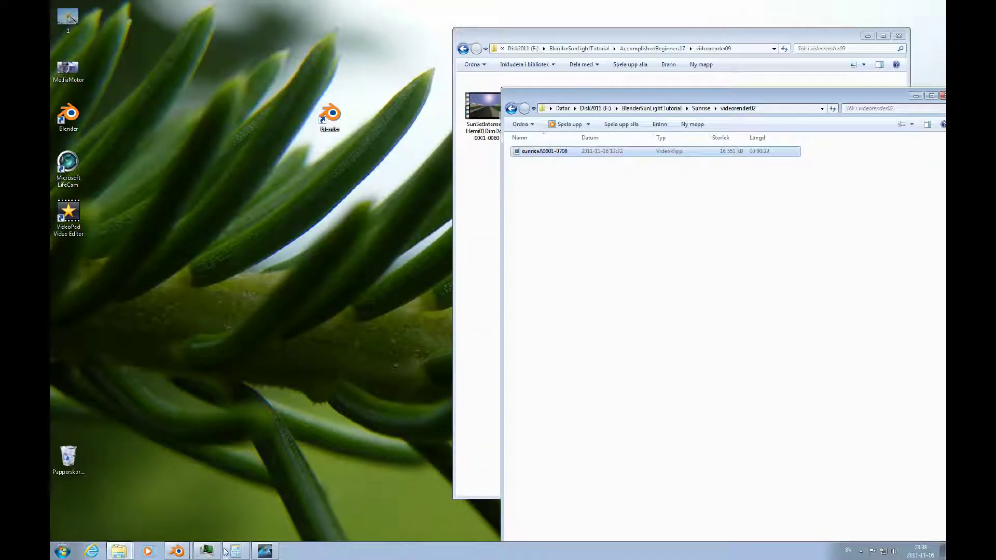
- Switch to the other Blender scene, 17_RotatingSunHemiVarAdjusted, and examine the whole street with its houses and lamps from outside the camera
left_click(176, 552)
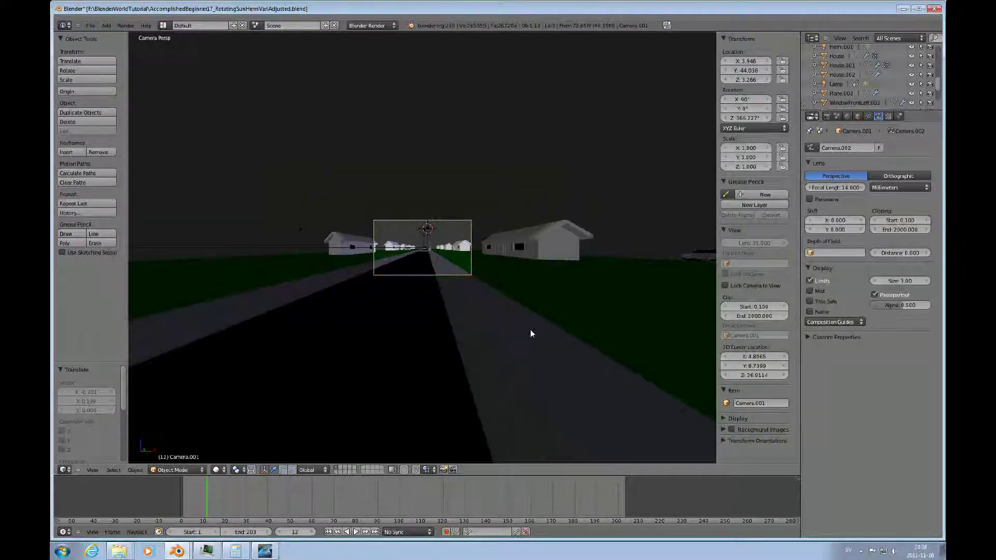
middle_click_drag(507, 329, 491, 301)
scroll(498, 296, "up", 3)
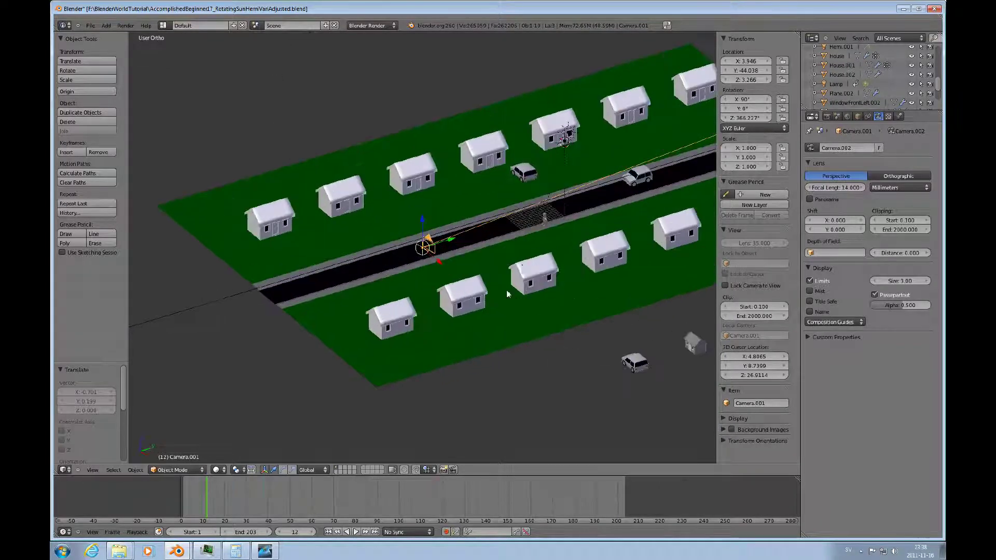
scroll(533, 253, "up", 3, "shift")
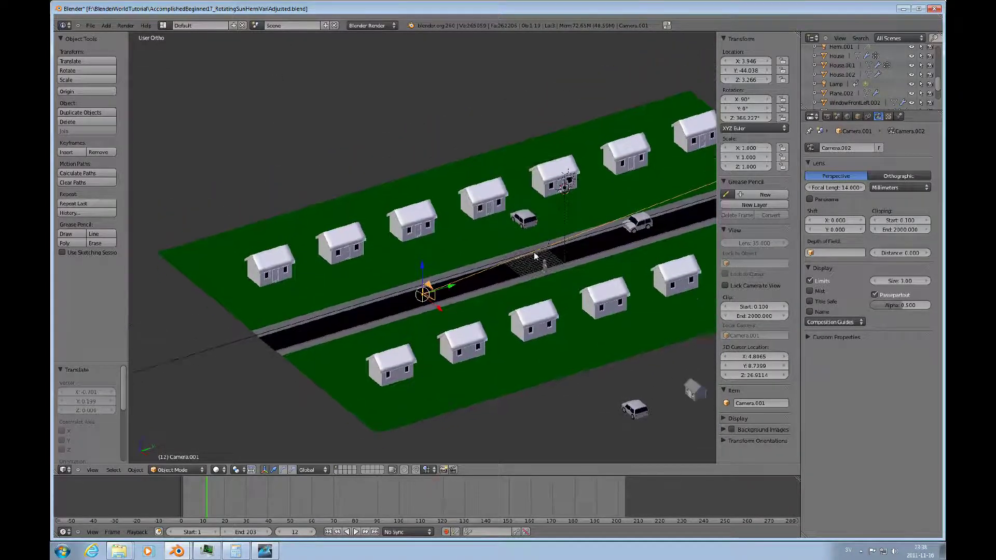
scroll(534, 252, "down", 5, "ctrl")
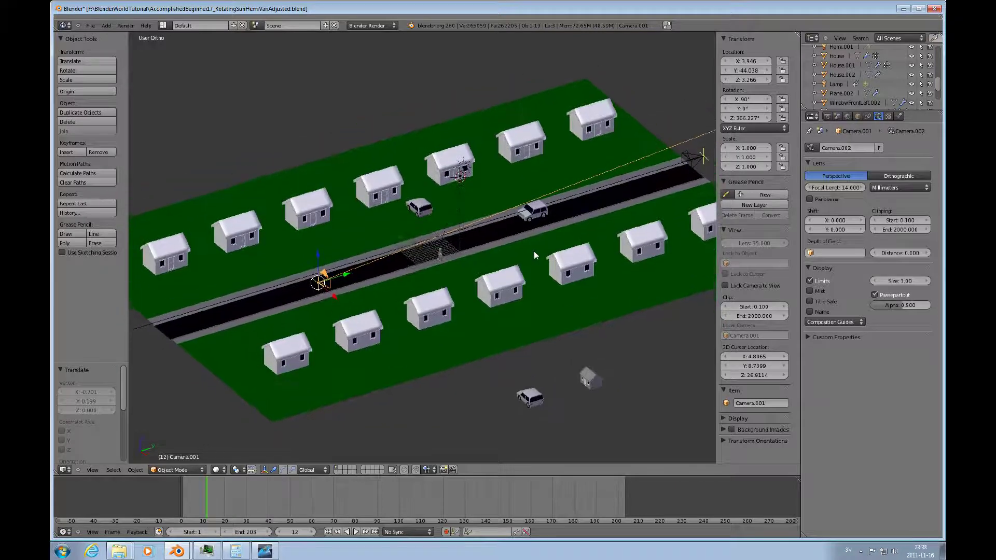
scroll(534, 251, "up", 4, "shift")
scroll(529, 283, "up", 3)
scroll(529, 282, "down", 4)
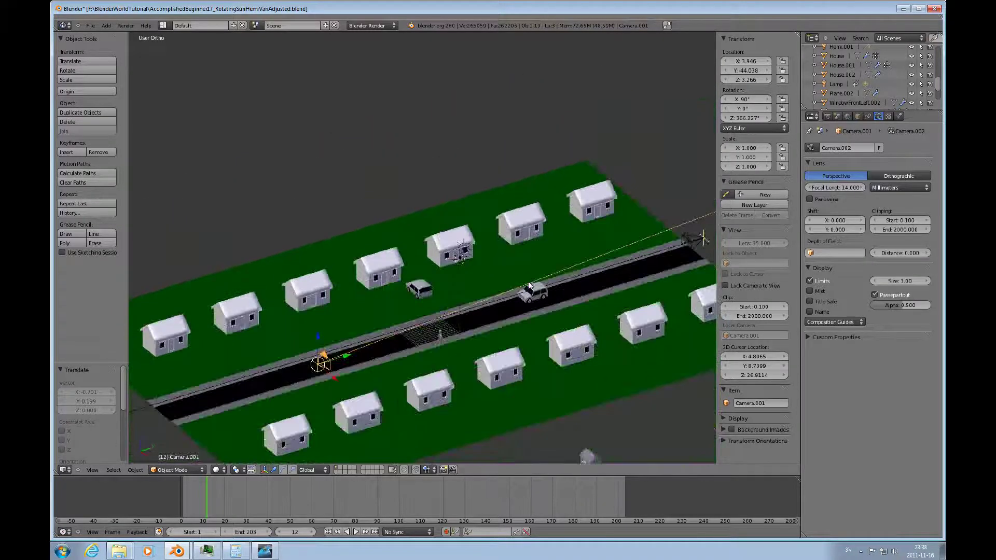
scroll(529, 283, "up", 1)
scroll(477, 282, "down", 3)
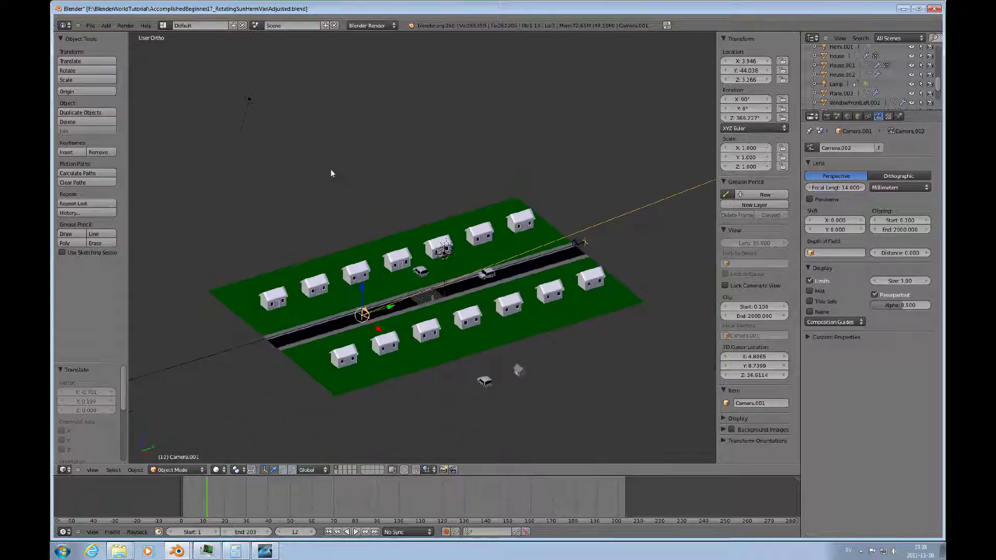
- Compare the settings of the distant Hemi lamp and the sun lamp above the street, and select both lamps together
right_click(249, 99)
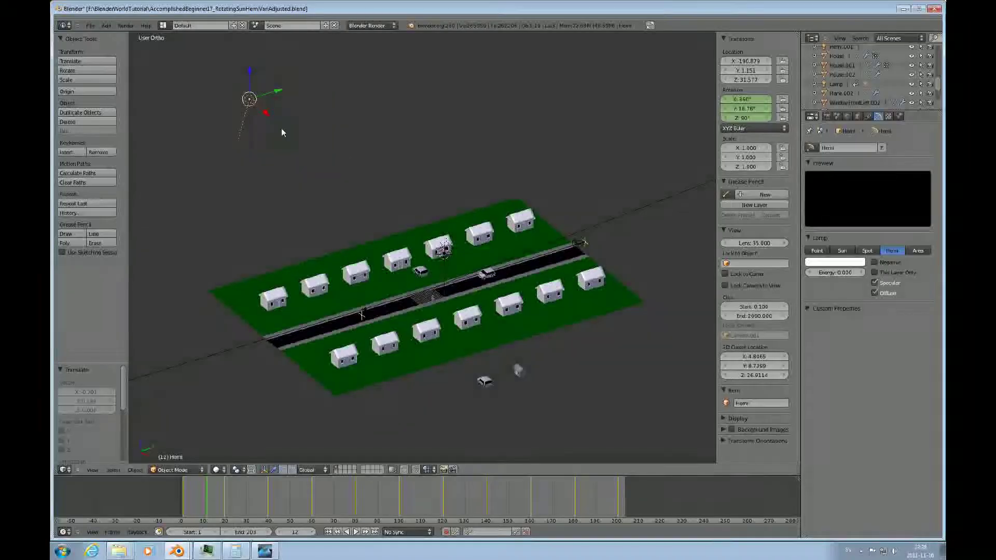
right_click(446, 249)
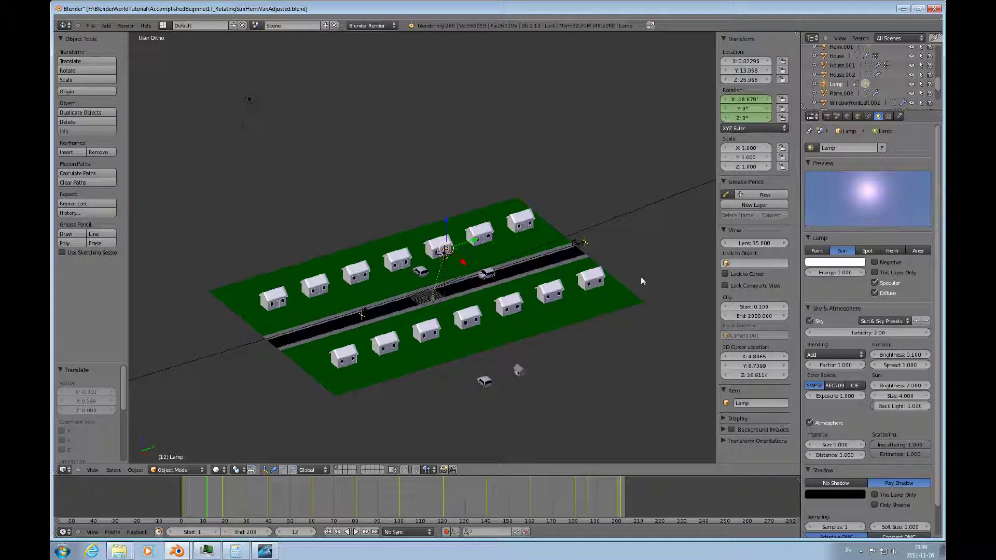
right_click(250, 100)
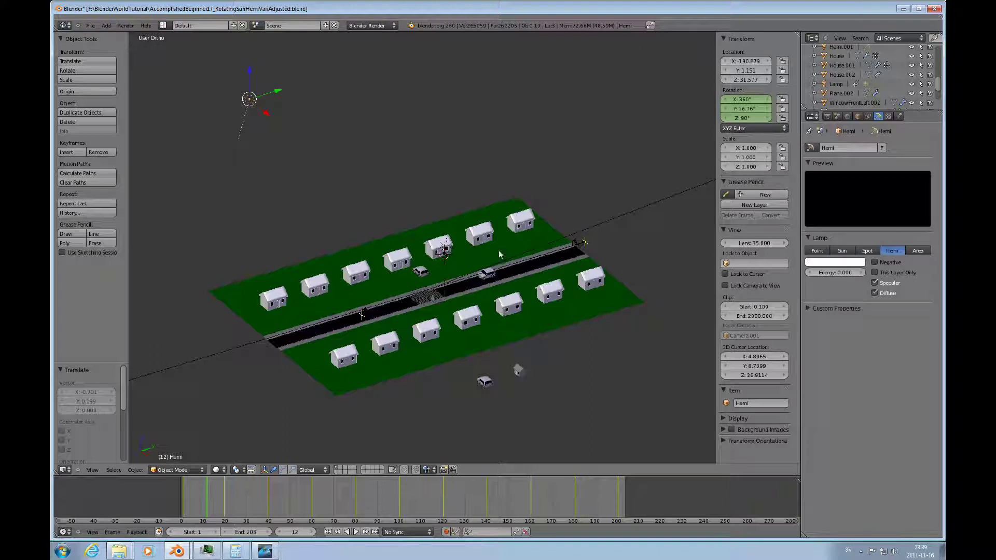
right_click(450, 250)
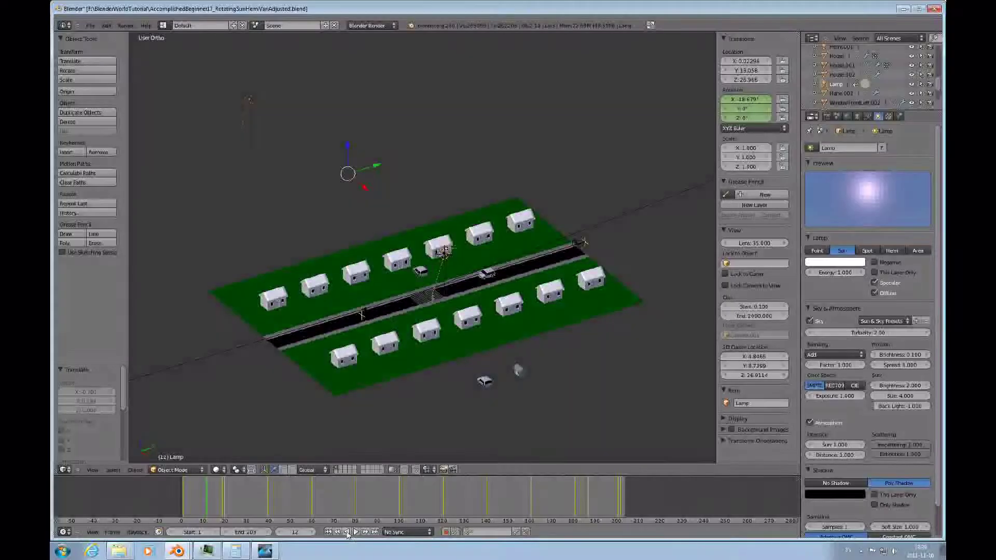
- Play the lamps' rotation animation from the first frame and stop it at frame 108
left_click(329, 532)
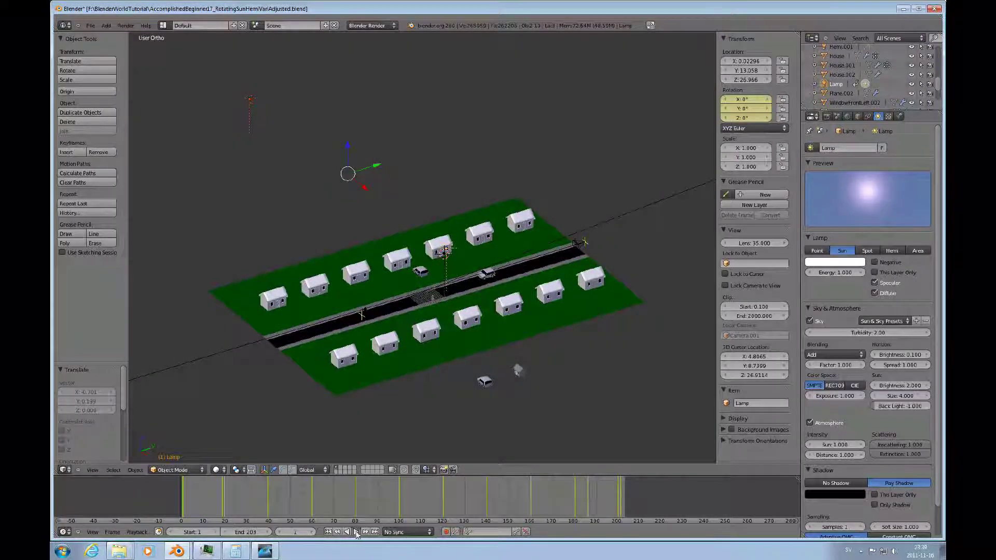
left_click(356, 532)
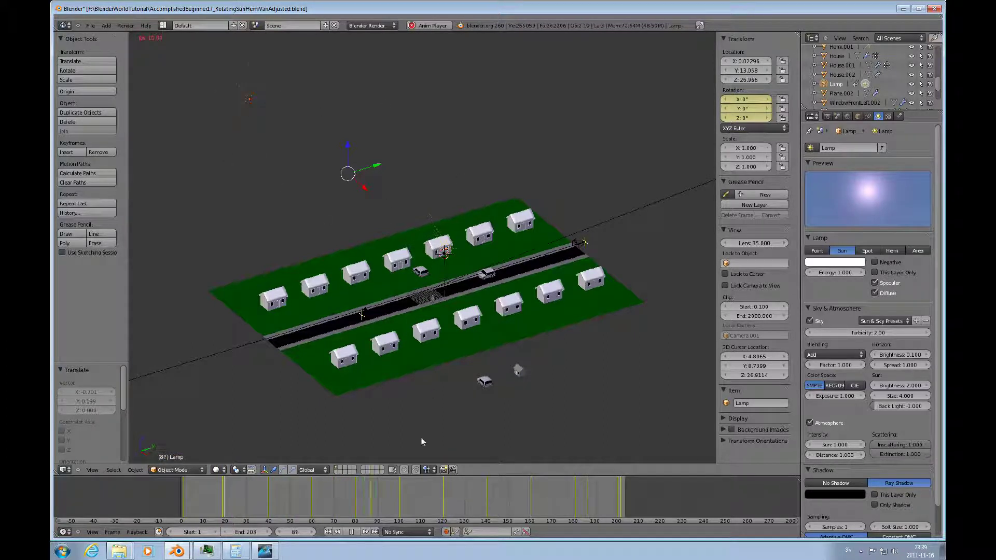
left_click(351, 532)
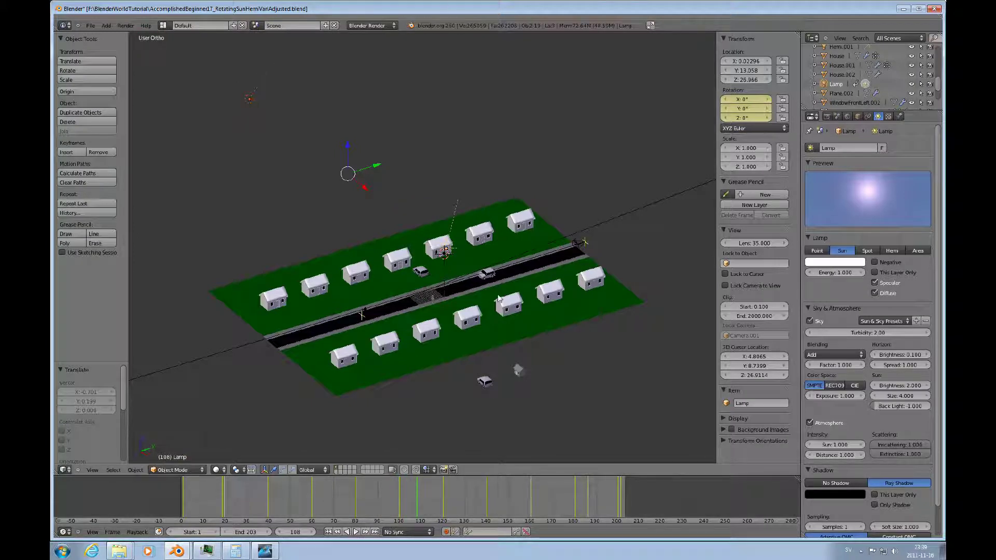
- Render the current frame to check the night lighting, and return to the 3D view
key("F12")
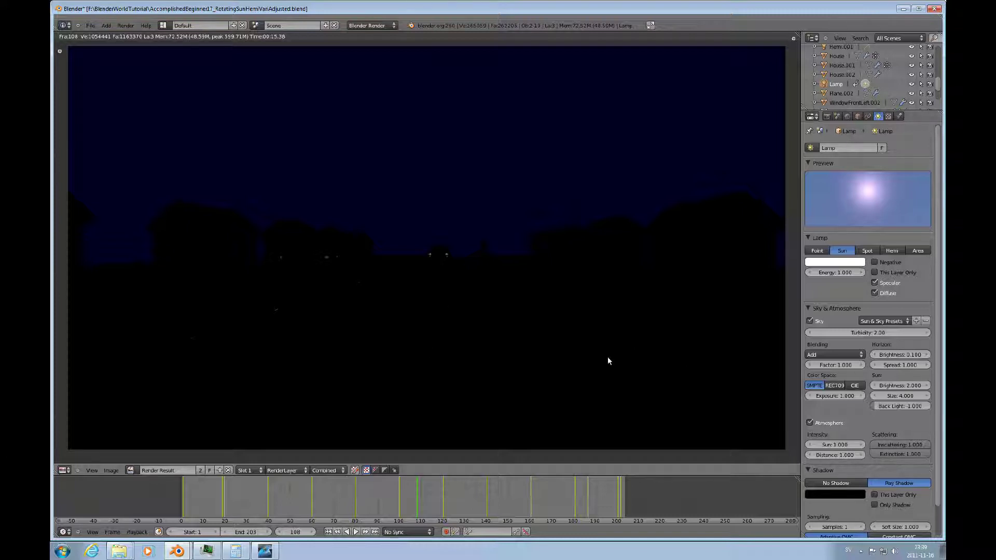
left_click(63, 470)
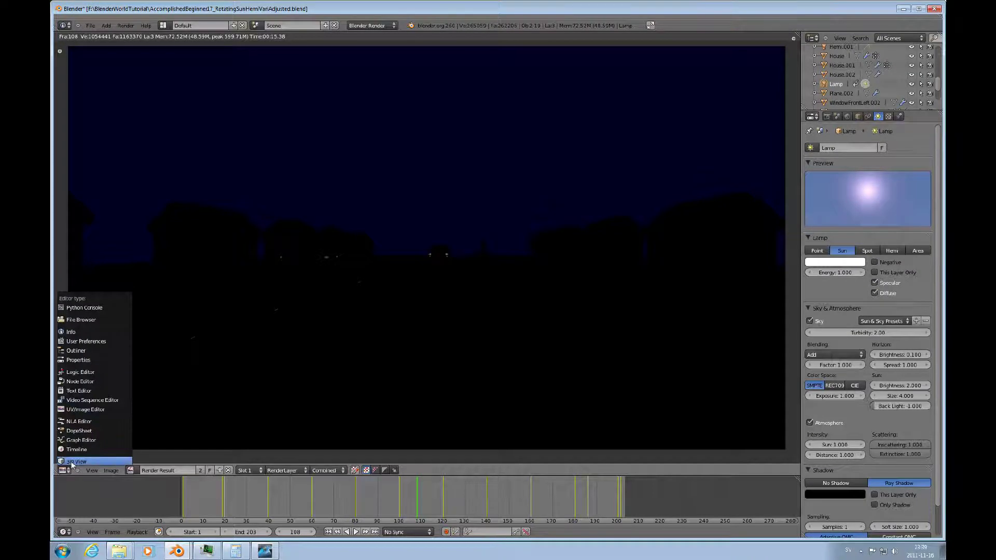
left_click(78, 463)
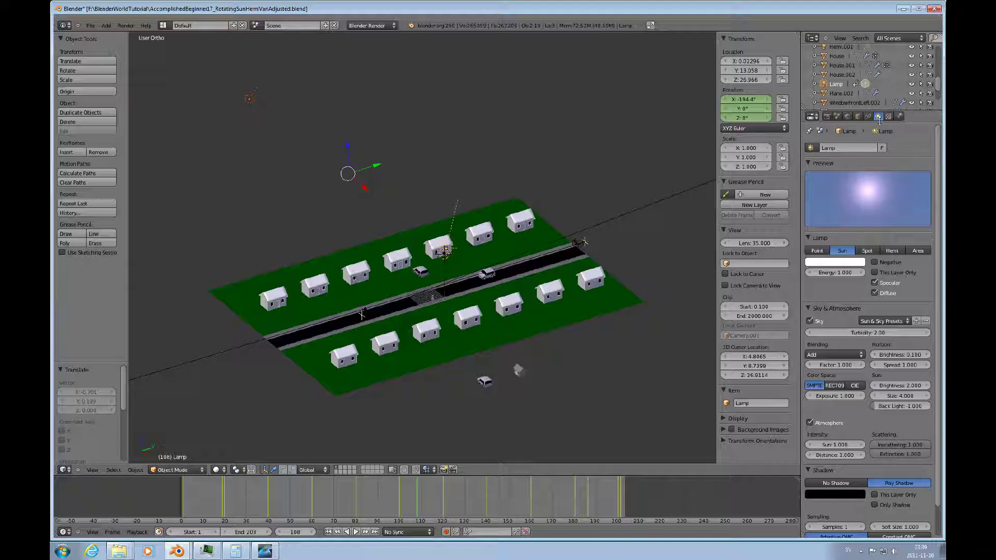
- Set the Hemi lamp's energy to 1 and render the current frame to see its effect
right_click(247, 103)
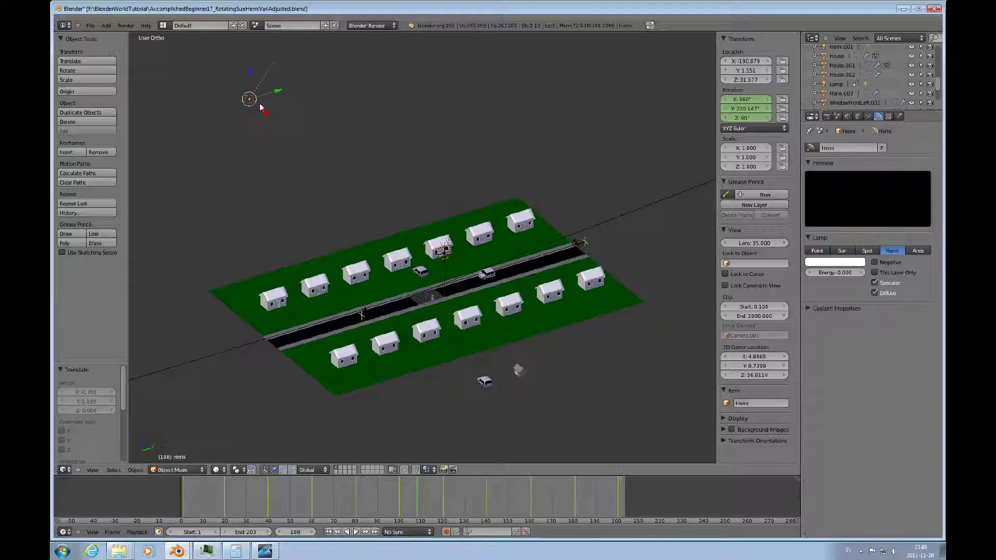
left_click(846, 275)
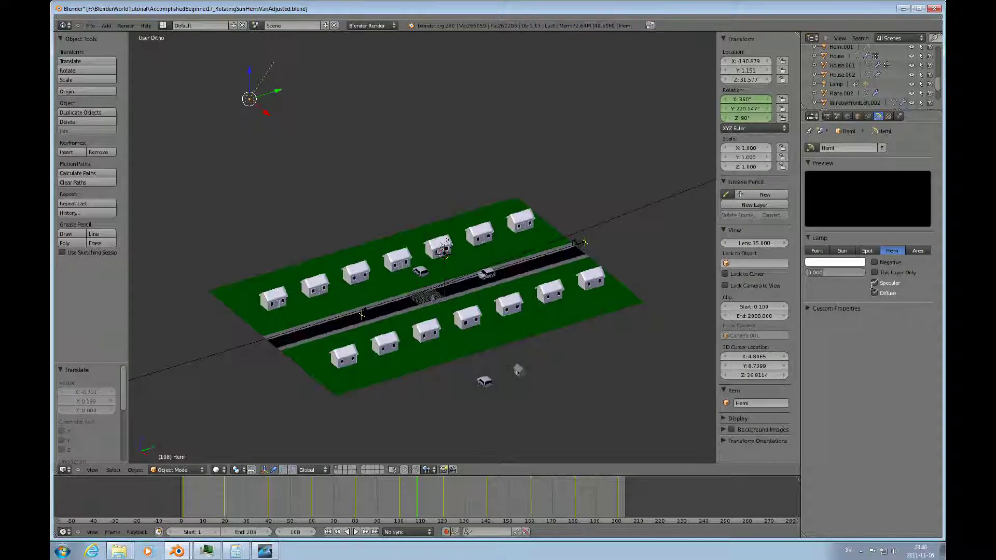
type("1")
key("Return")
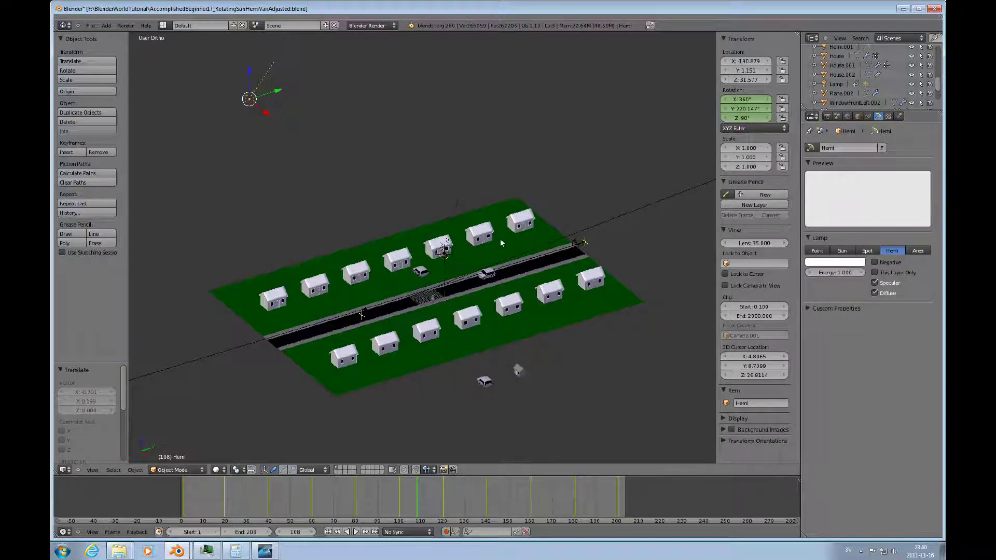
key("F12")
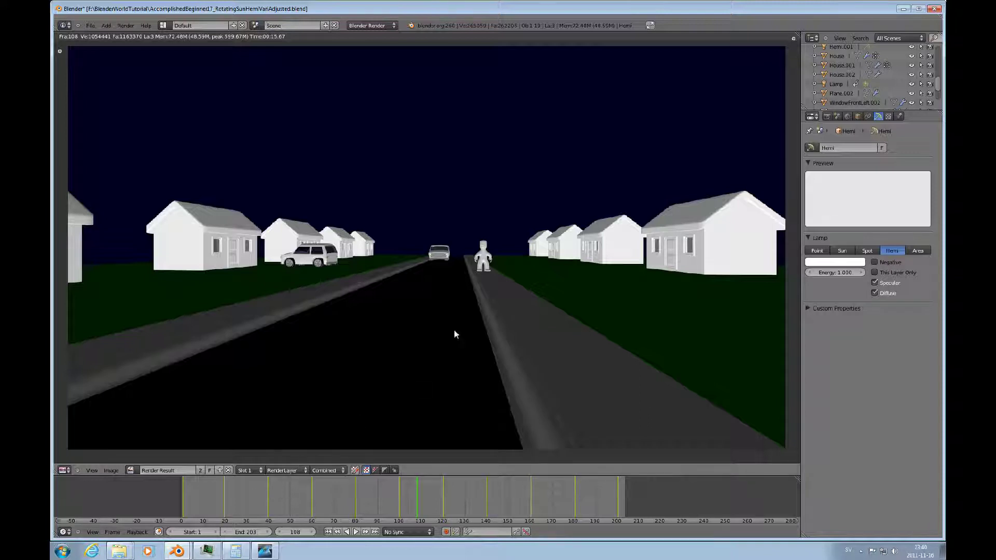
- Reset the Hemi lamp's energy to 0 and switch from the render result to the 3D view
left_click(845, 273)
type("3")
key("Return")
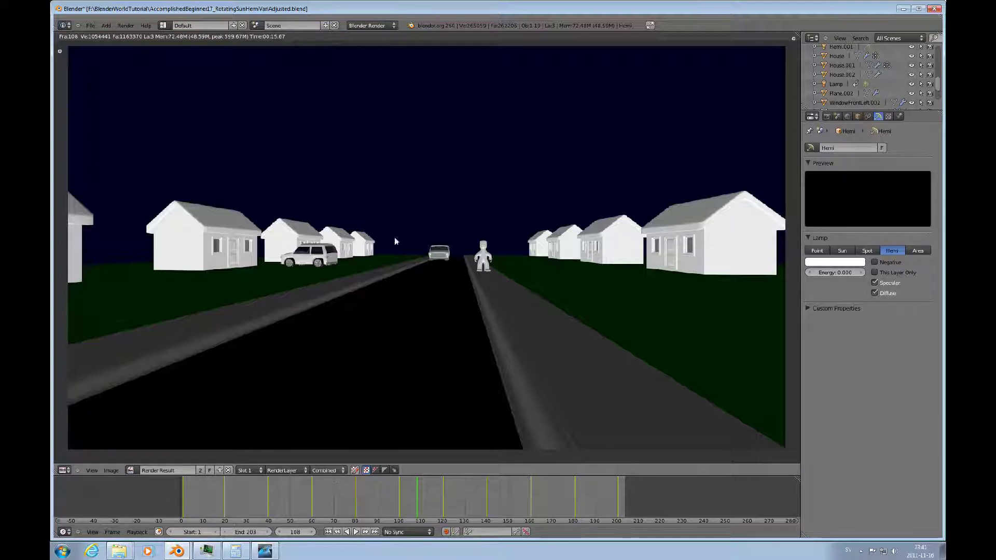
left_click(63, 470)
left_click(79, 455)
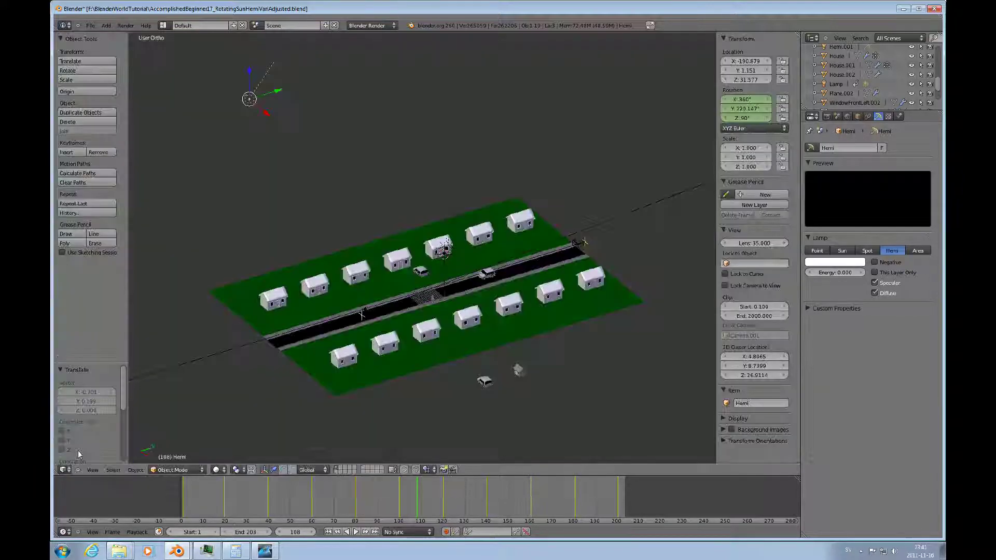
- Select the Hemi.001 lamp beside the house and play its energy animation, stopping at frame 58
scroll(544, 284, "up", 9)
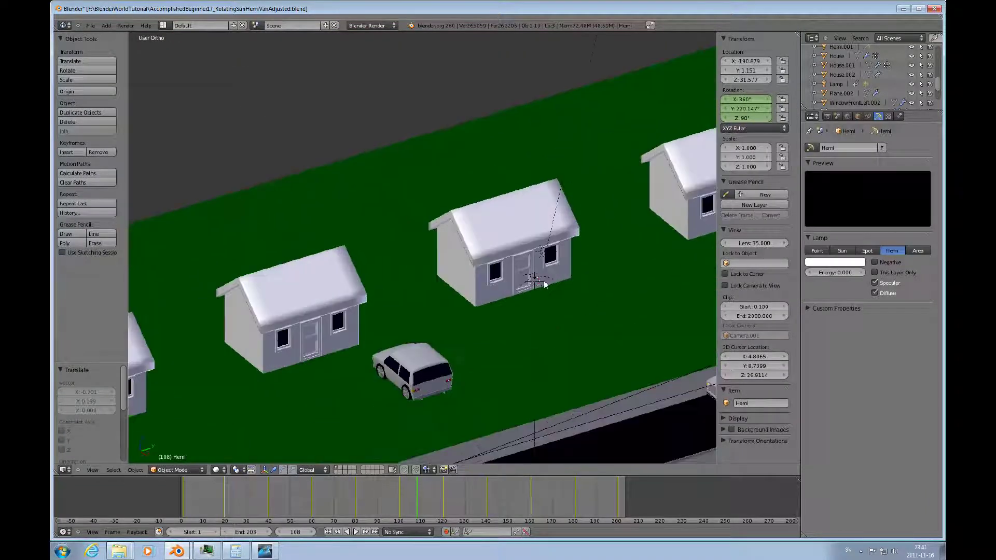
scroll(545, 284, "up", 1)
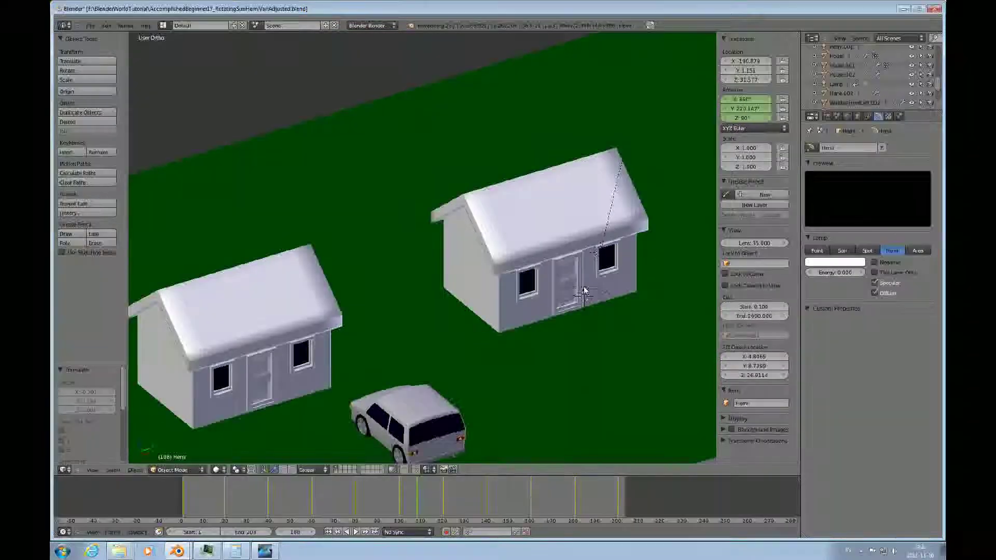
right_click(584, 291)
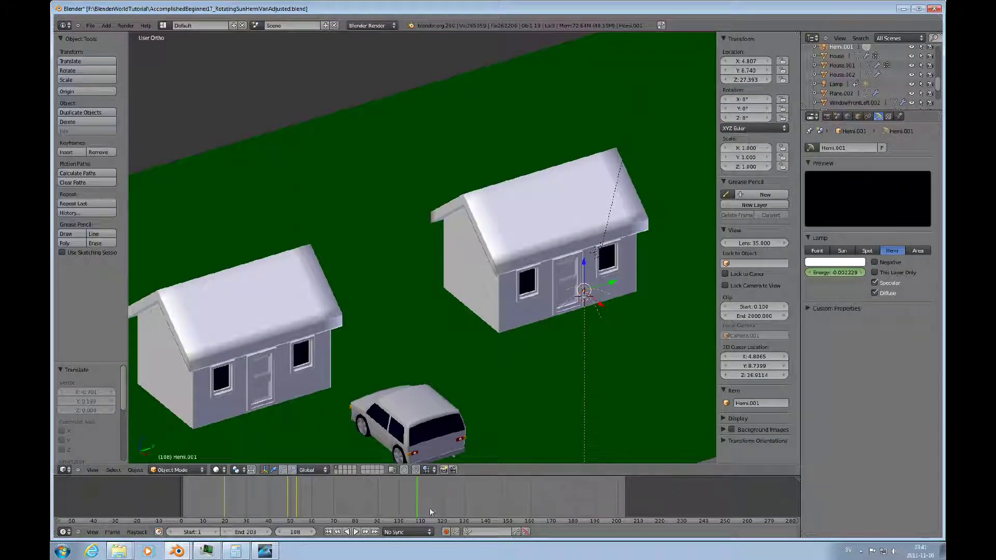
left_click(356, 531)
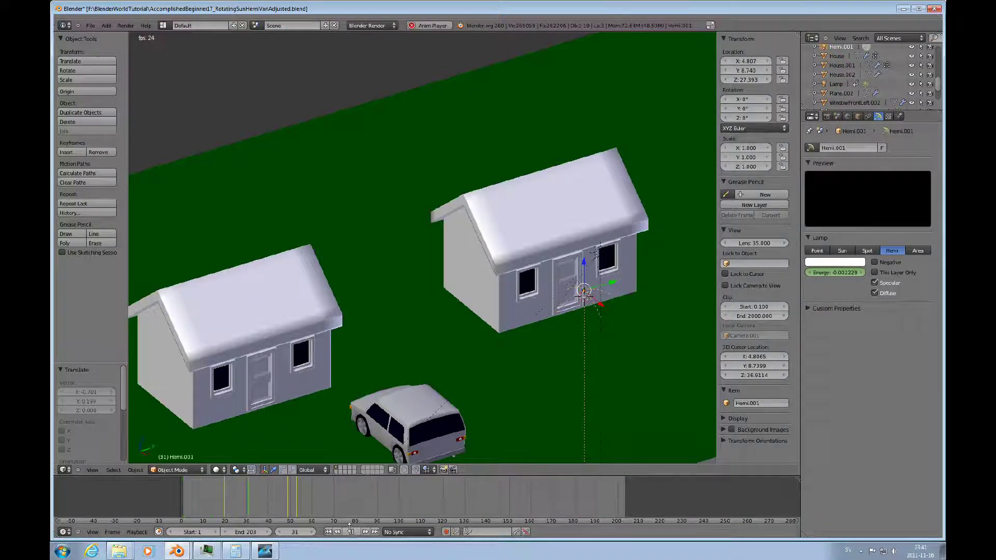
key("alt+a")
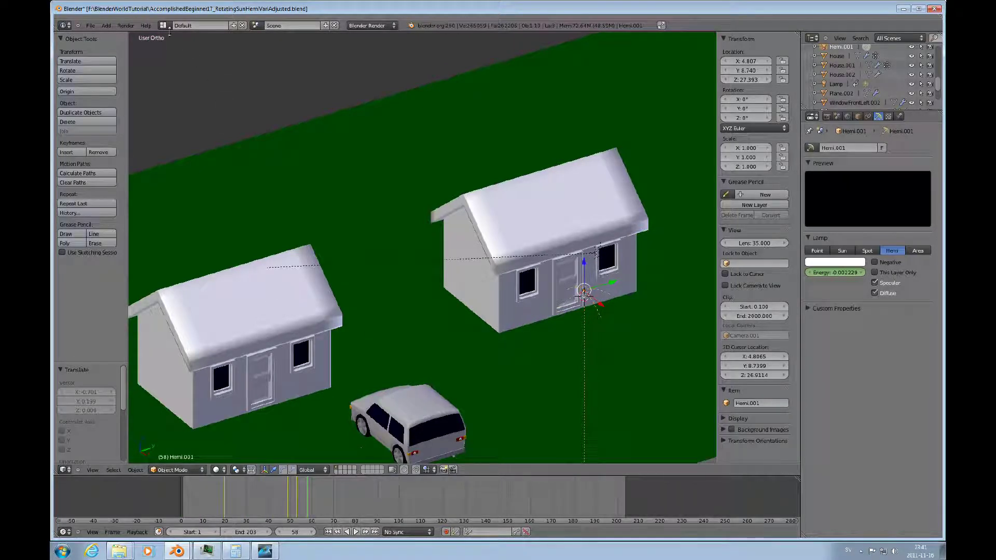
- Switch to the Animation layout, inspect Hemi.001's energy curve in an enlarged F-Curve Editor, and move the current frame to -1
left_click(163, 25)
left_click(178, 40)
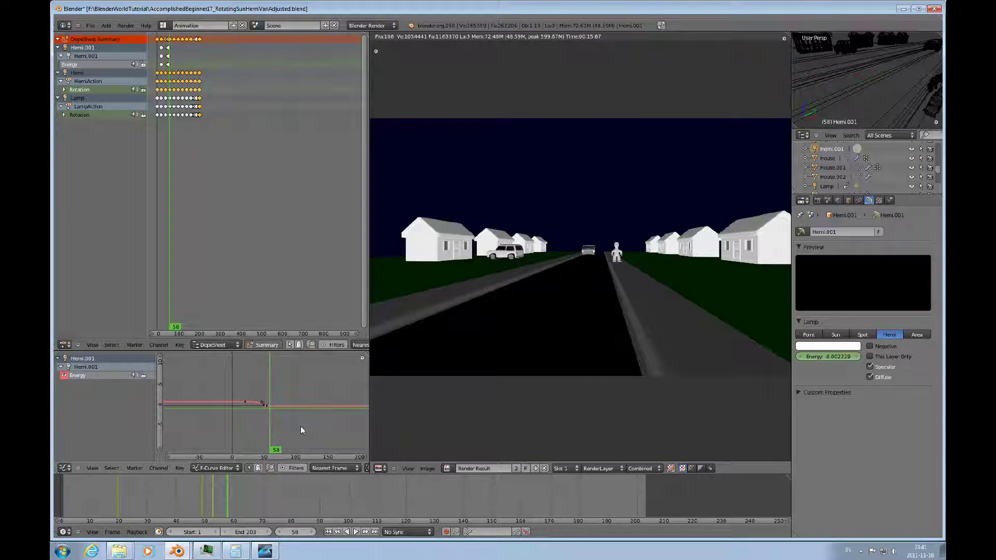
key("ctrl+Up")
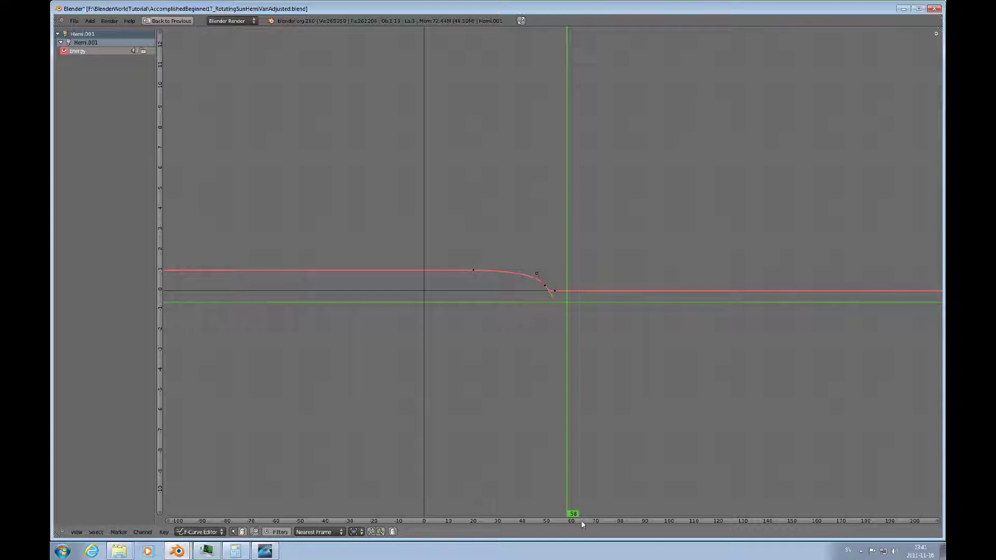
left_click(421, 514)
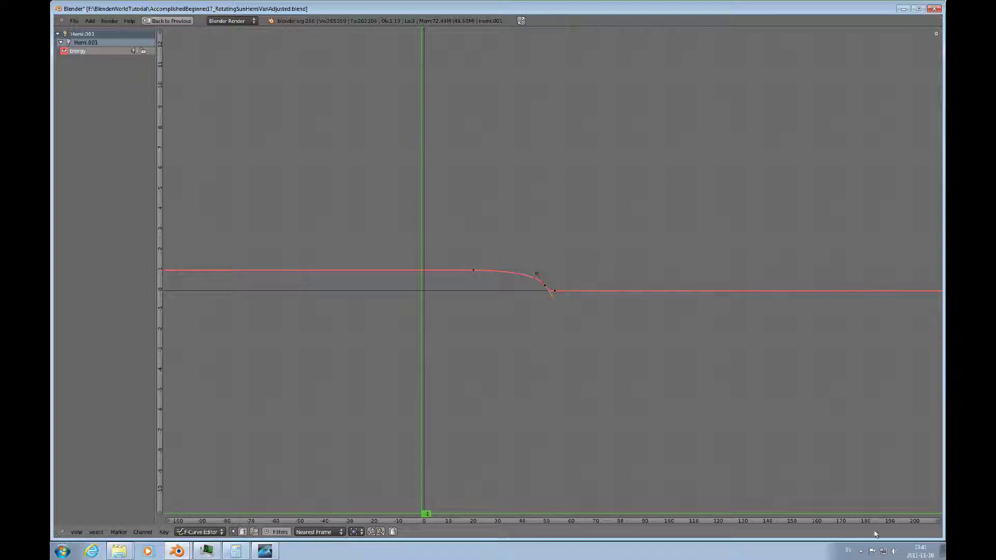
key("ctrl+Up")
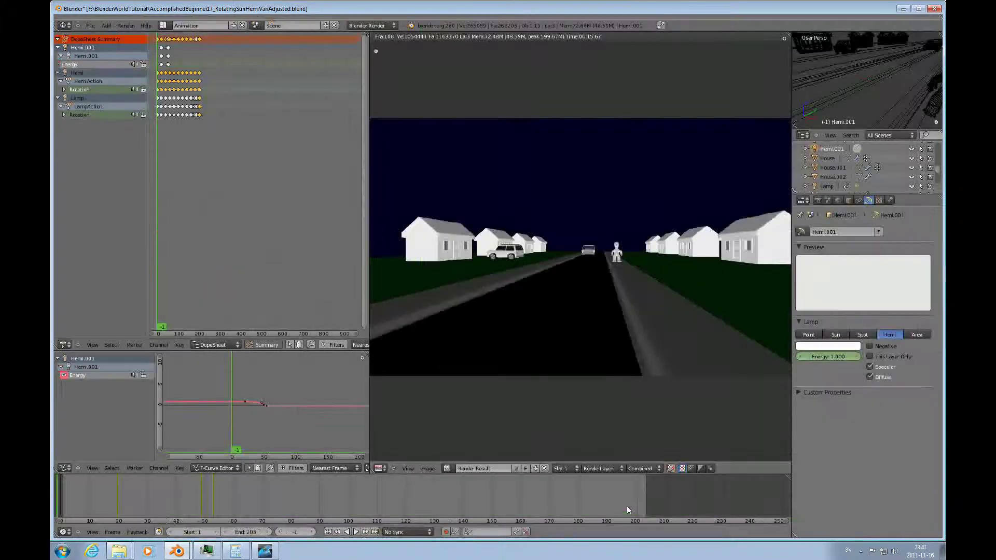
- Play the animation to frame 41 and examine the falling part of Hemi.001's energy curve in the enlarged graph
left_click(356, 533)
left_click(352, 532)
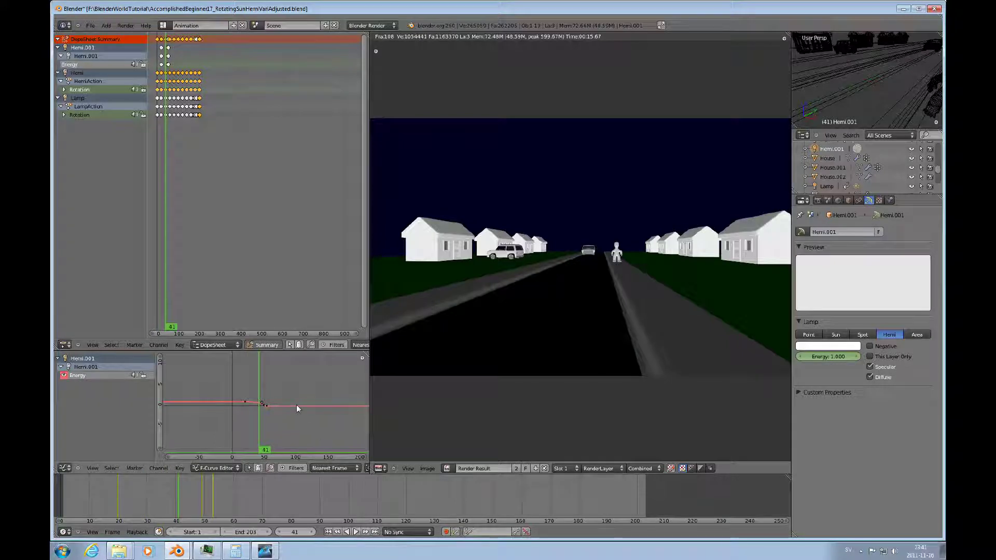
key("ctrl+Up")
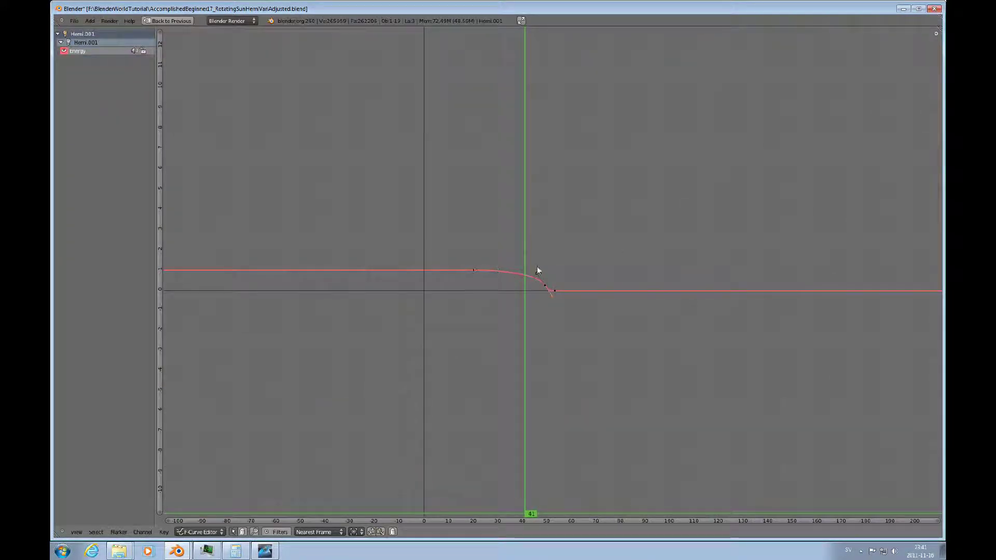
right_click(543, 285)
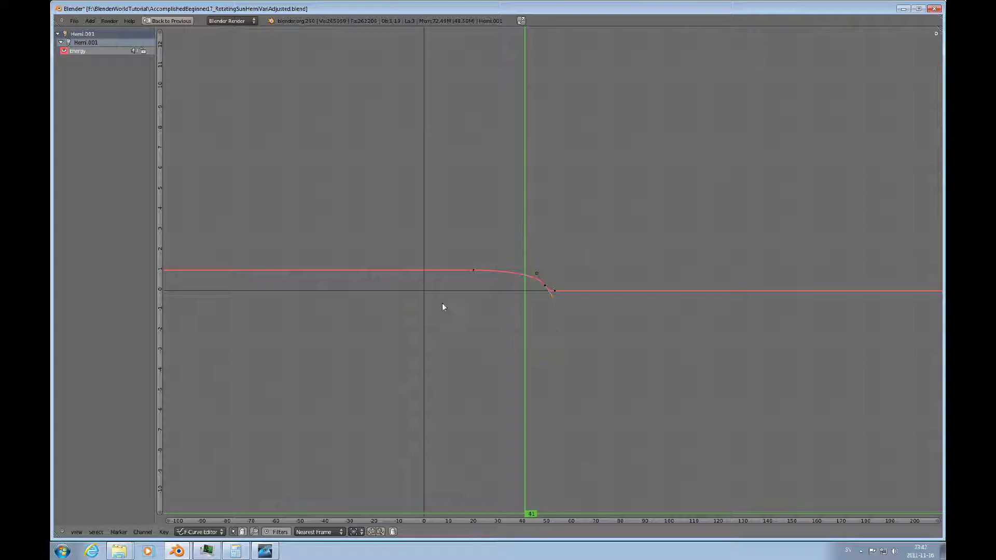
key("ctrl+Up")
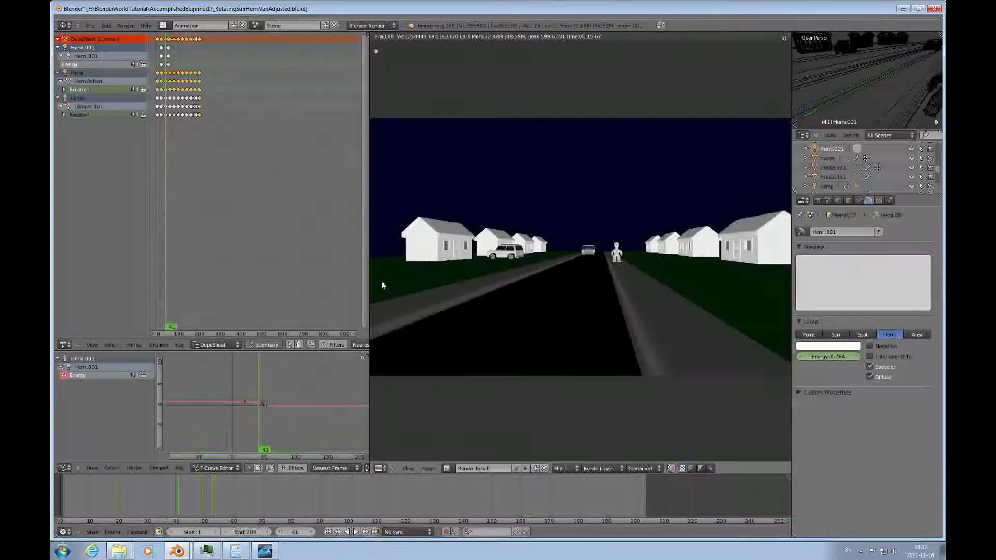
- Return to the Default layout and show the whole street with its houses in the 3D view
scroll(663, 295, "down", 2)
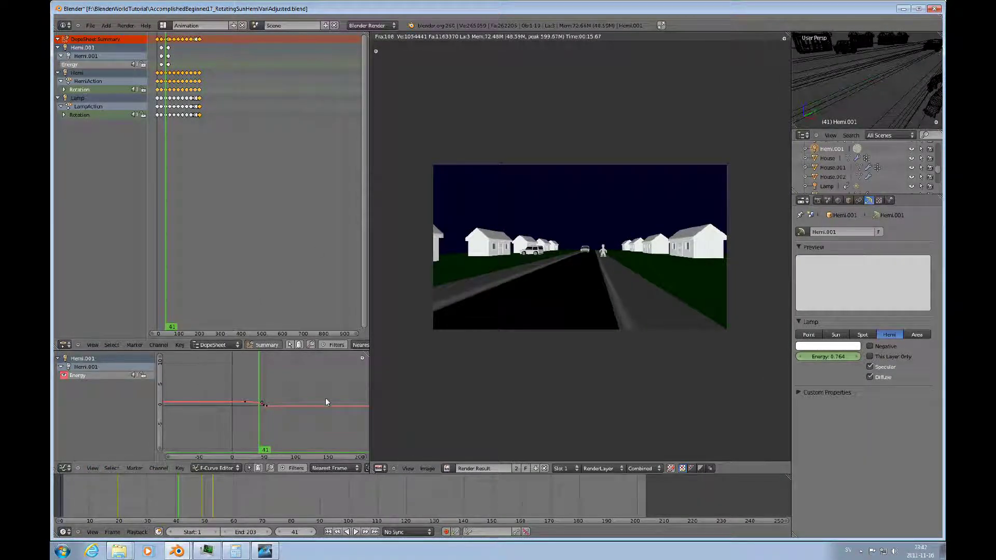
left_click(197, 26)
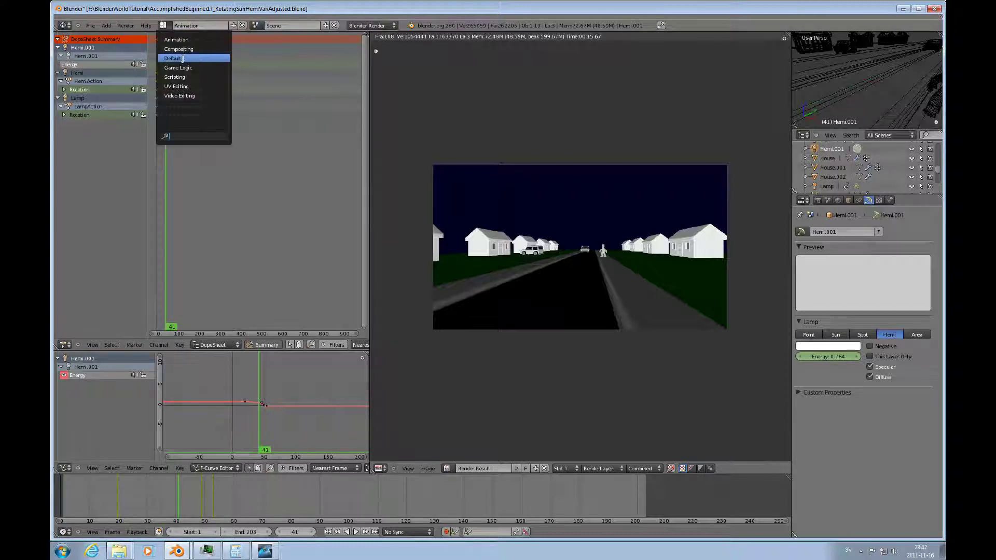
left_click(183, 56)
scroll(490, 285, "down", 9)
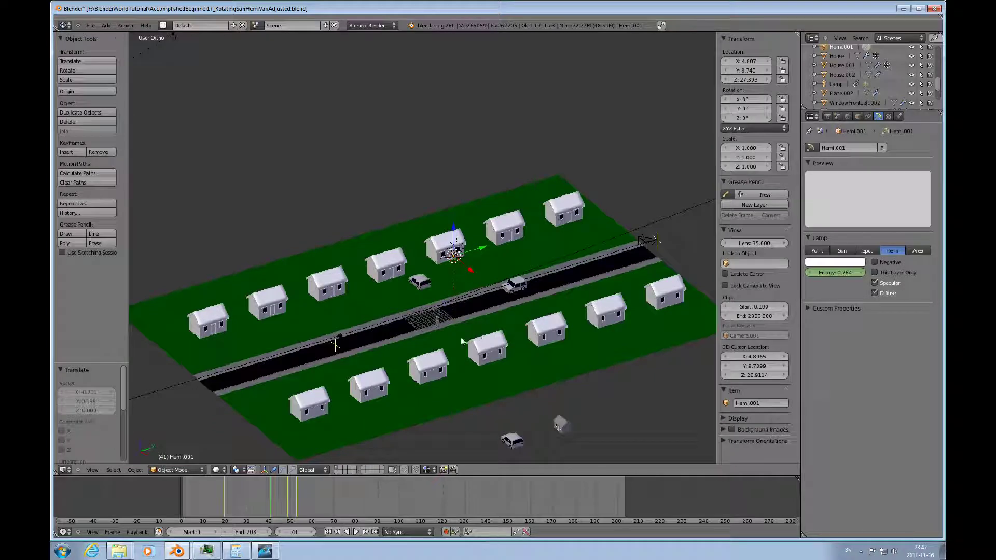
middle_click_drag(453, 340, 474, 323)
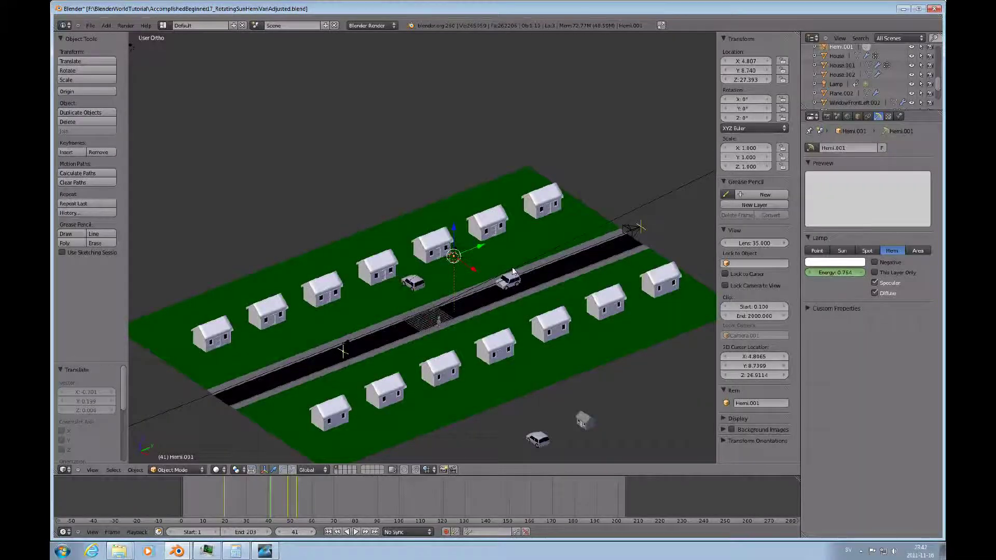
- Minimize Blender and open the videorender01 folder inside AccomplishedBeginners17 in the file explorer
left_click(903, 10)
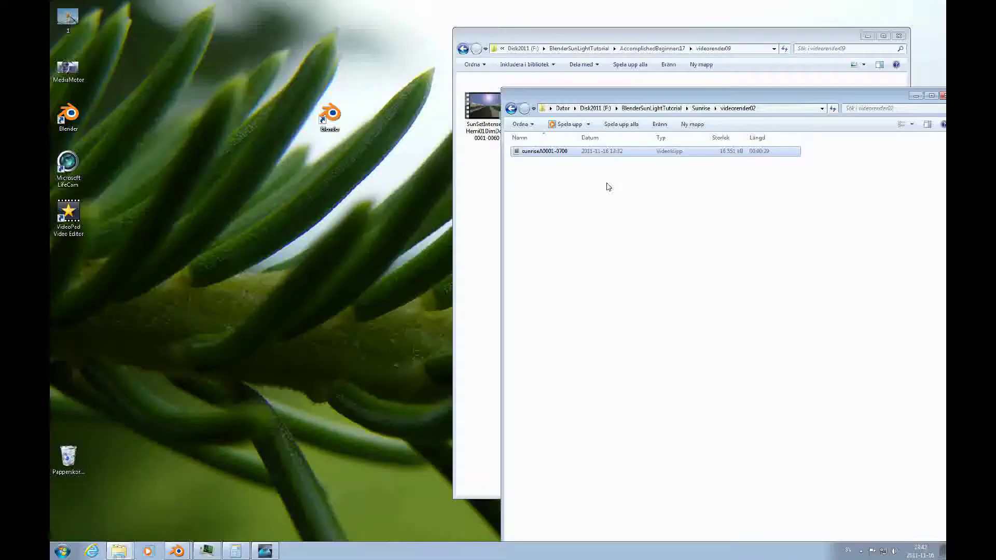
left_click(481, 192)
left_click(638, 48)
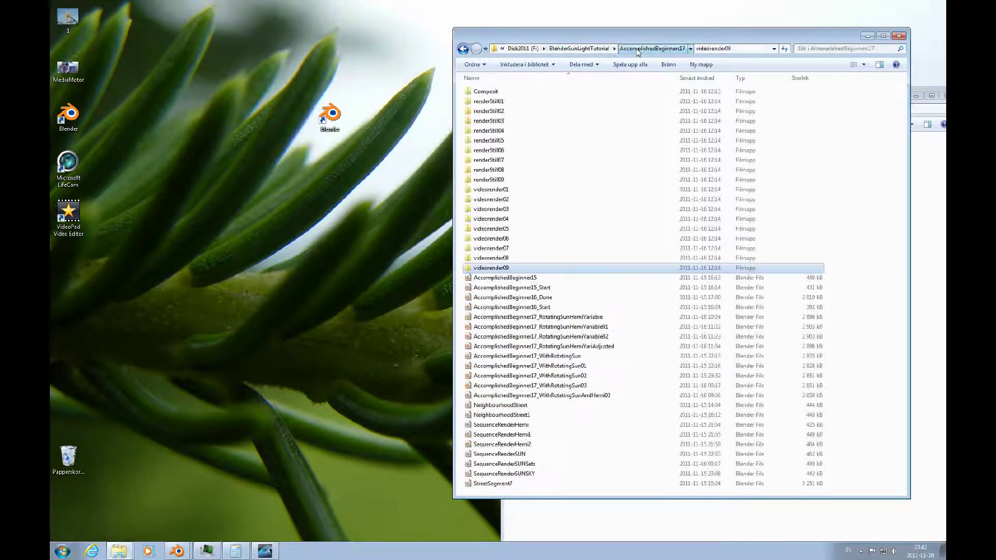
double_click(497, 191)
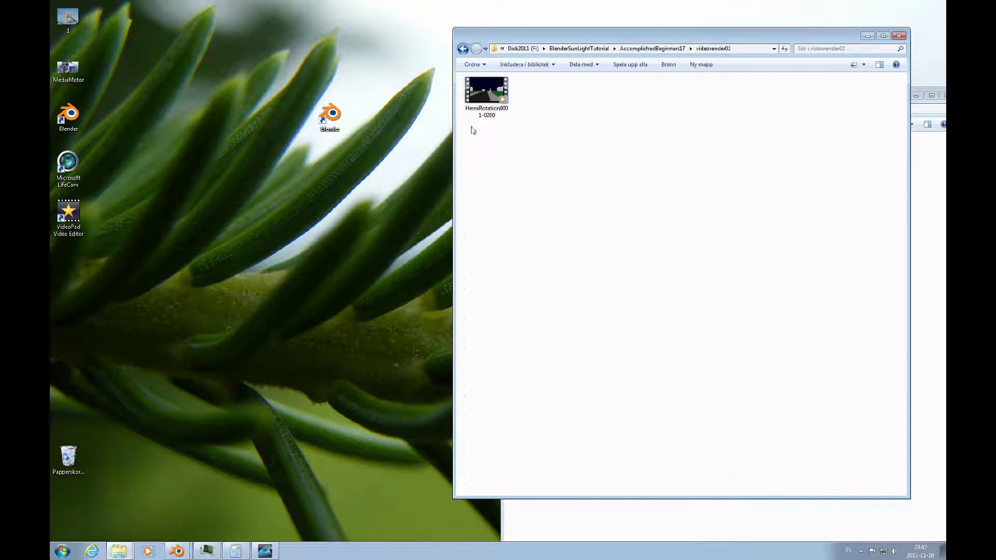
- Watch the HemiRotation0001-0200 video in full screen, pausing and replaying it to study the hemi lighting
double_click(487, 100)
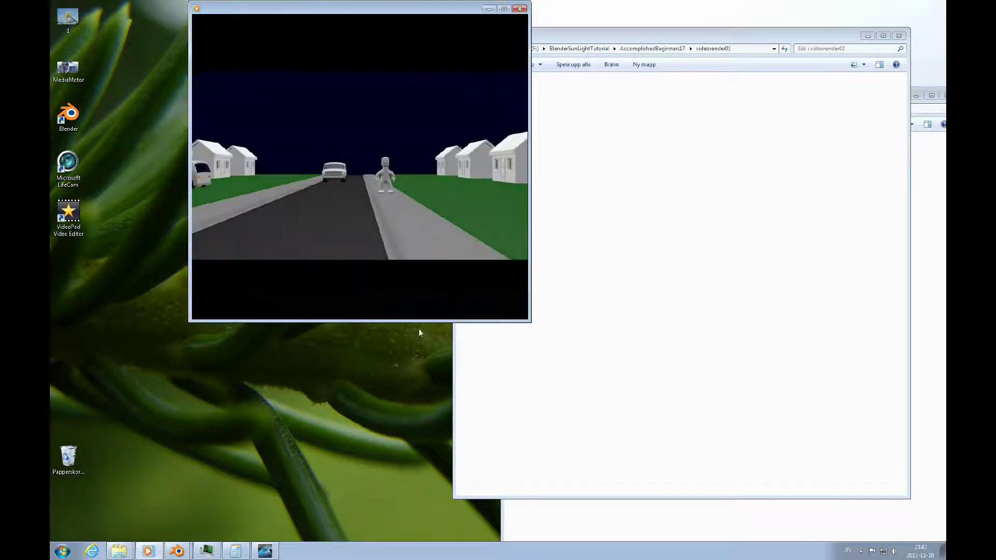
double_click(511, 310)
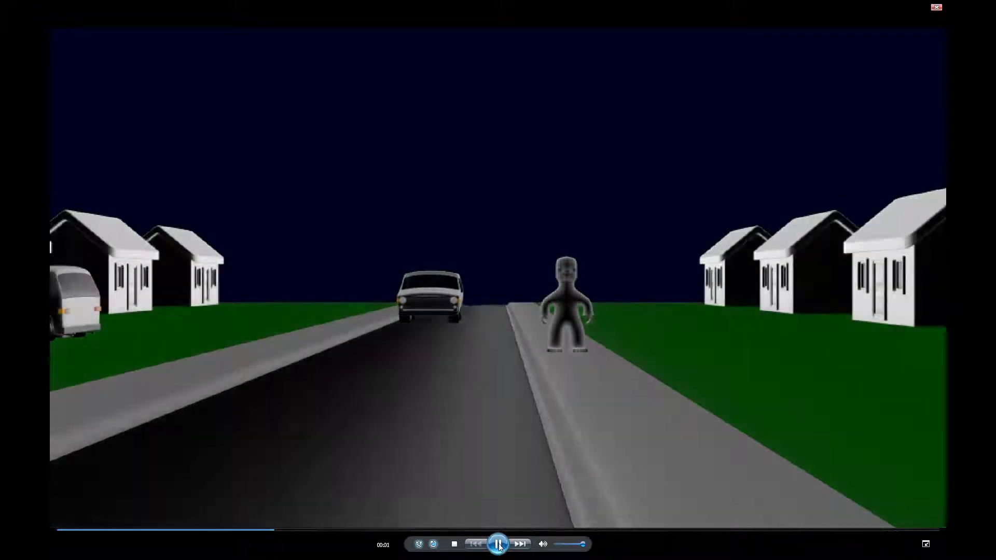
left_click(498, 544)
left_click(500, 546)
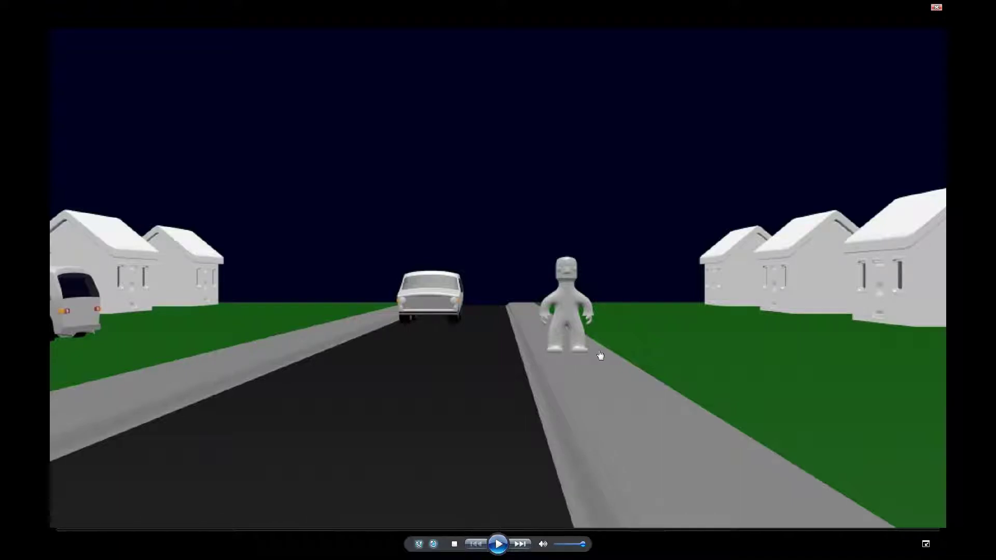
left_click(499, 544)
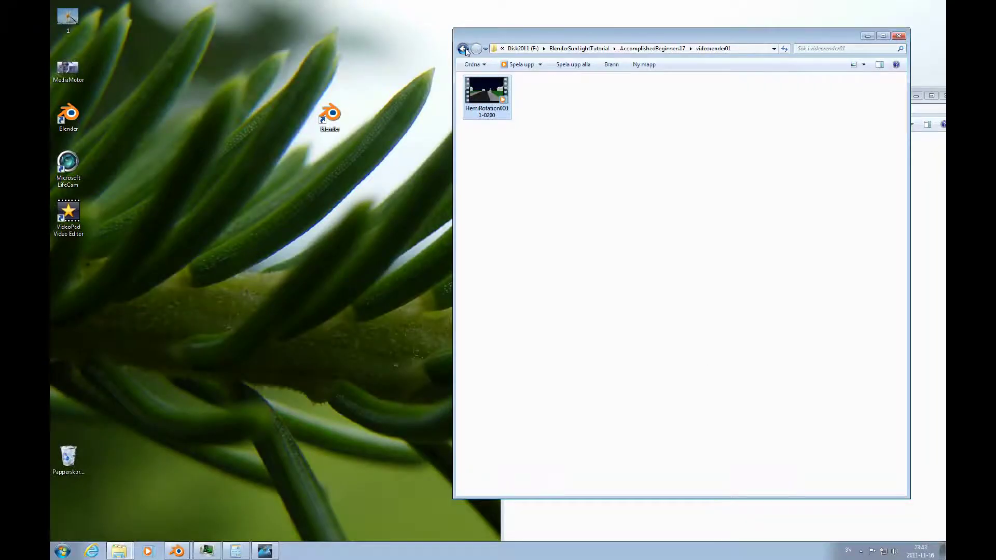
- Open the videorender02 folder, watch the SunRotation0001-0203 video in full screen, and close the player
left_click(463, 49)
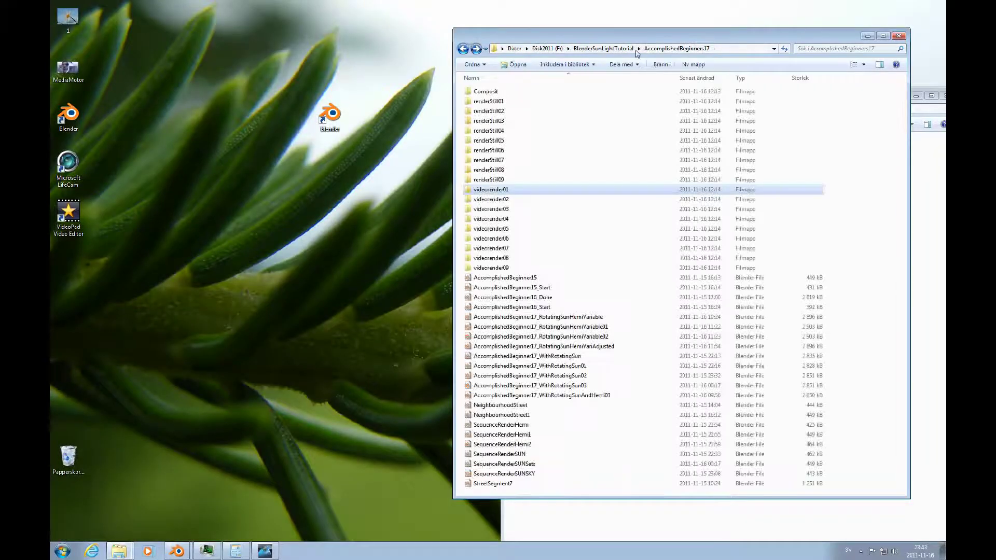
double_click(504, 202)
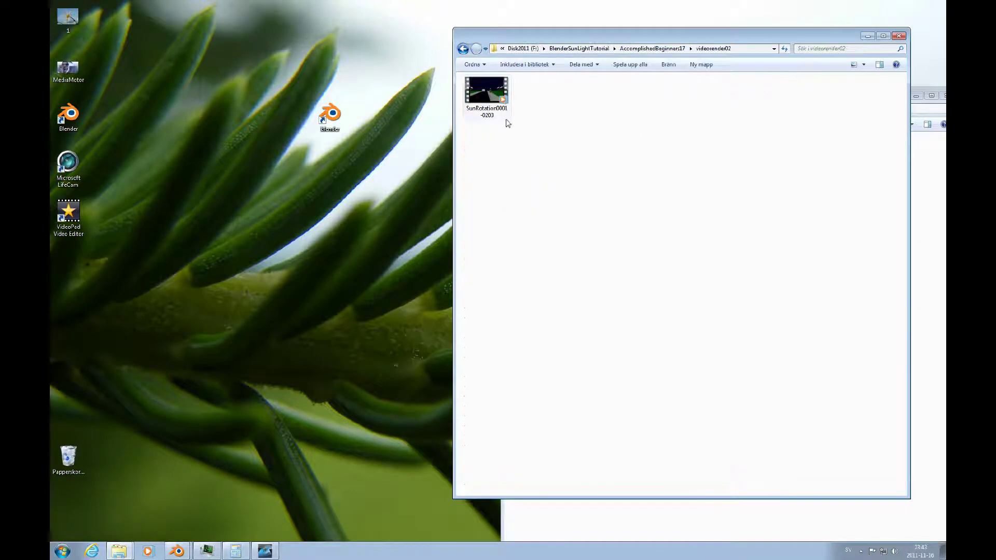
double_click(494, 102)
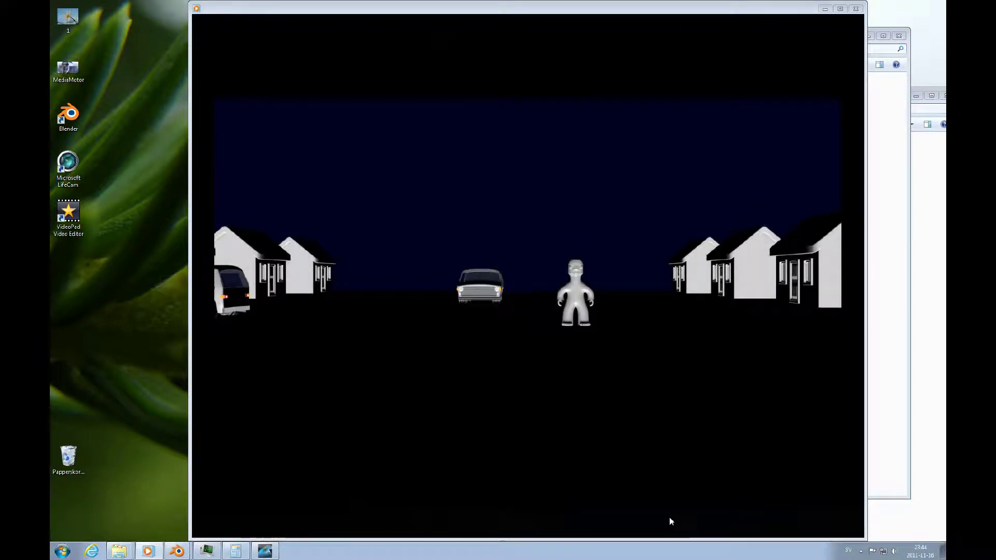
double_click(854, 525)
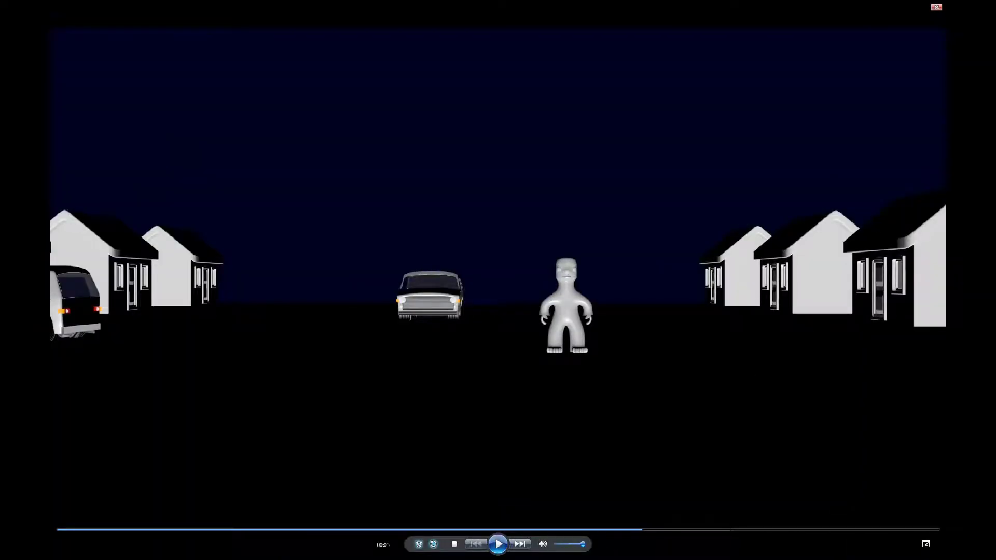
left_click(937, 7)
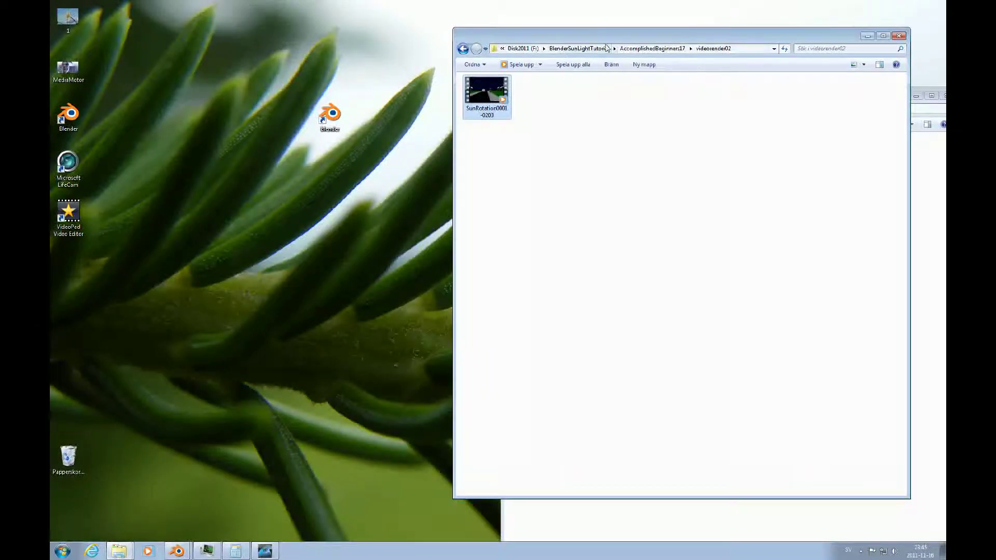
- Open the videorender03 folder and watch the SunSkyRotation0001-0203 video in full screen, pausing and resuming playback
left_click(464, 49)
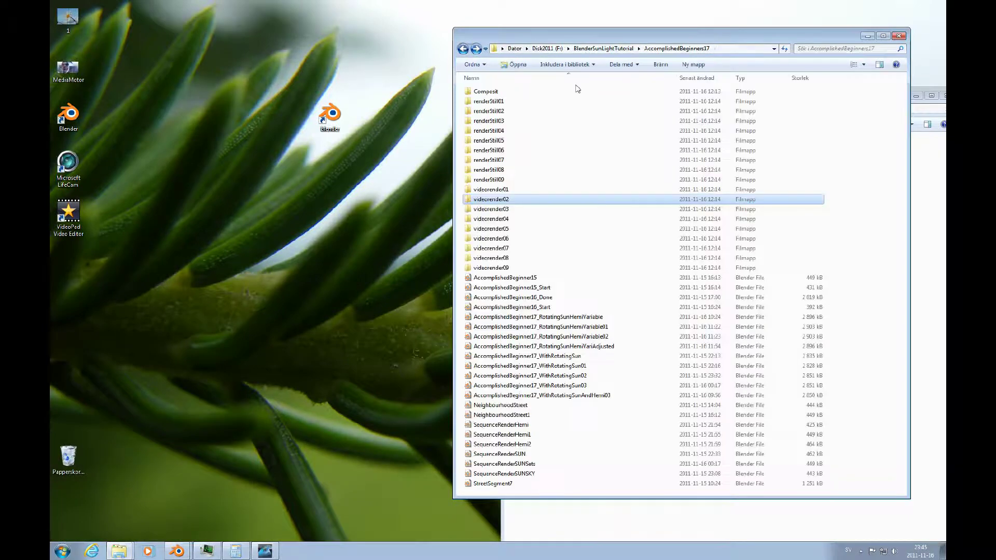
double_click(505, 214)
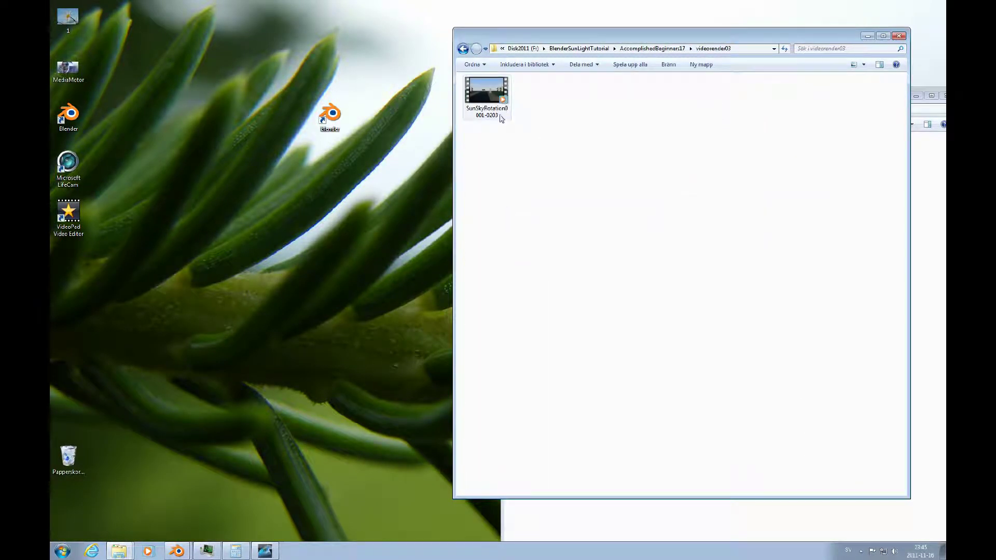
double_click(501, 102)
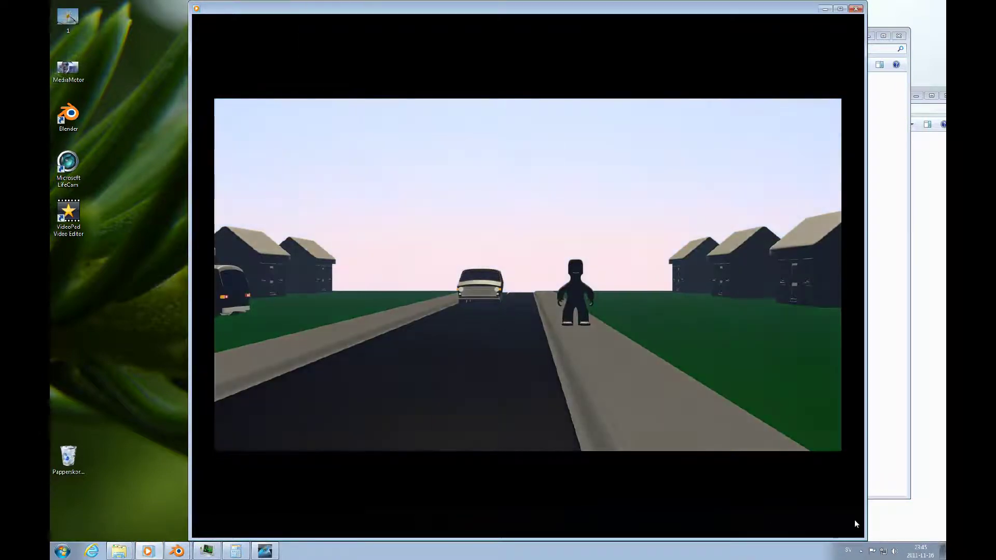
left_click(852, 522)
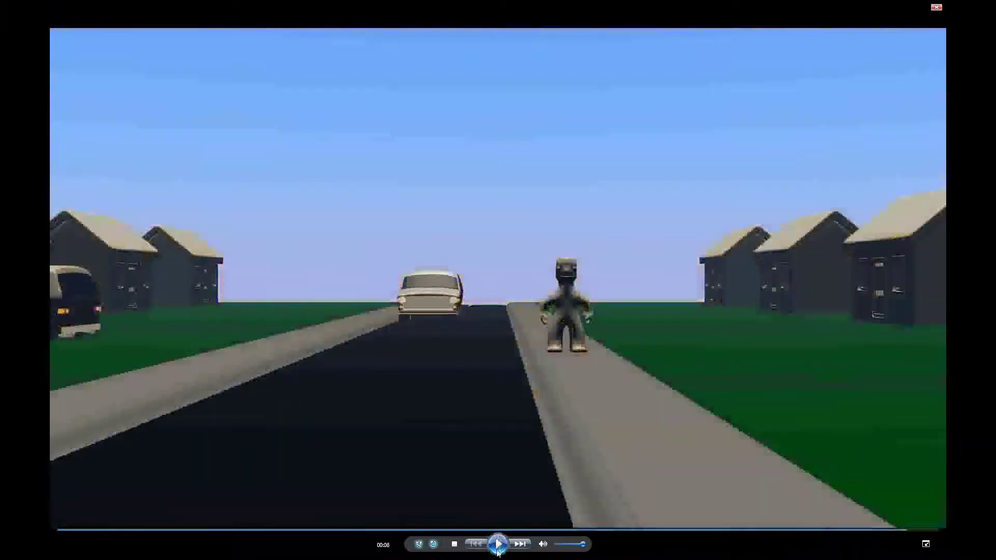
left_click(498, 551)
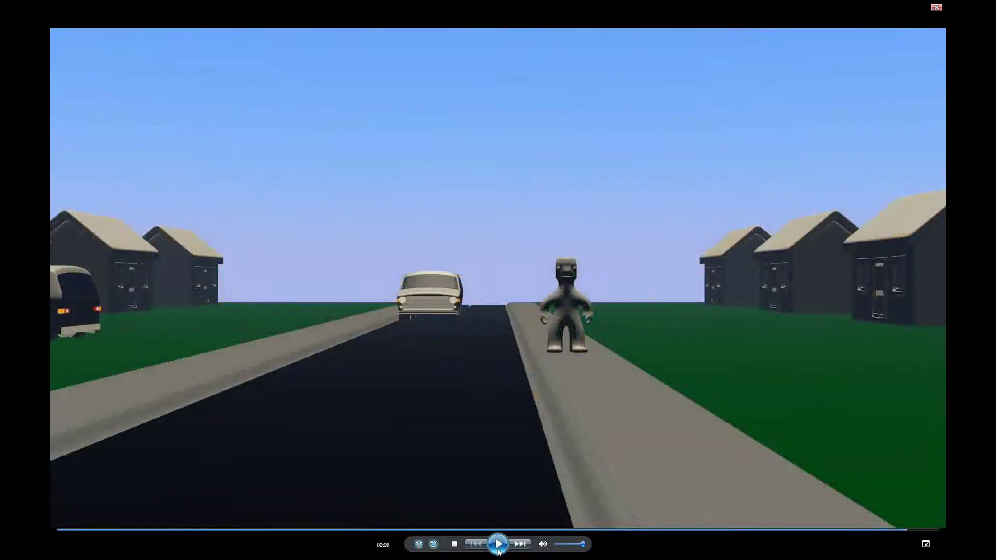
left_click(497, 551)
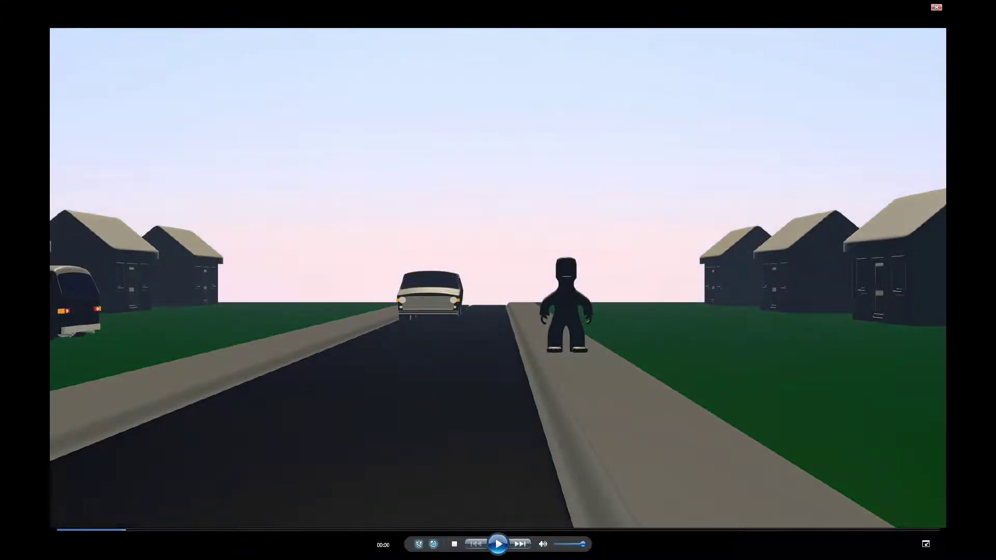
- Play the rest of the SunSkyRotation0001-0203 video, pausing and resuming to study the sky lighting, and close the player
left_click(499, 544)
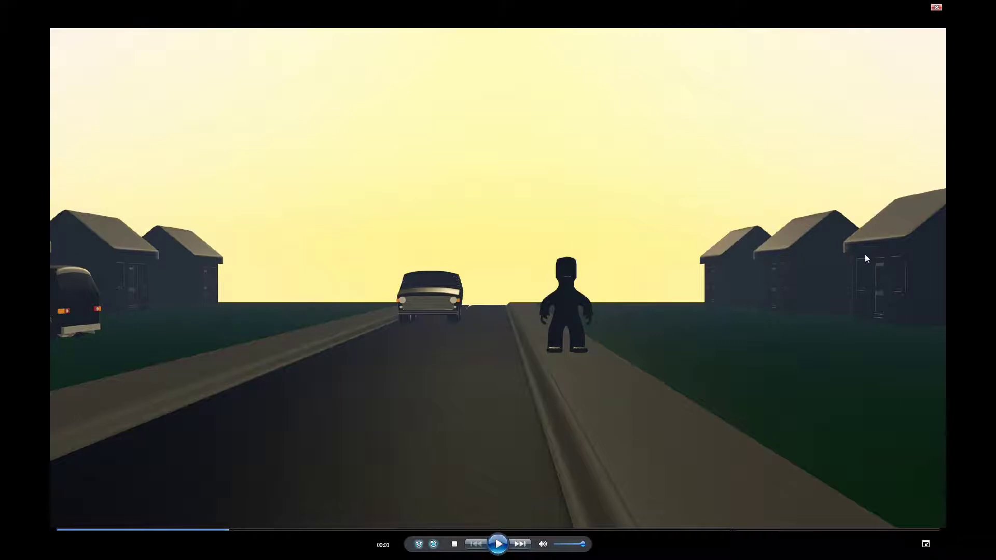
left_click(499, 544)
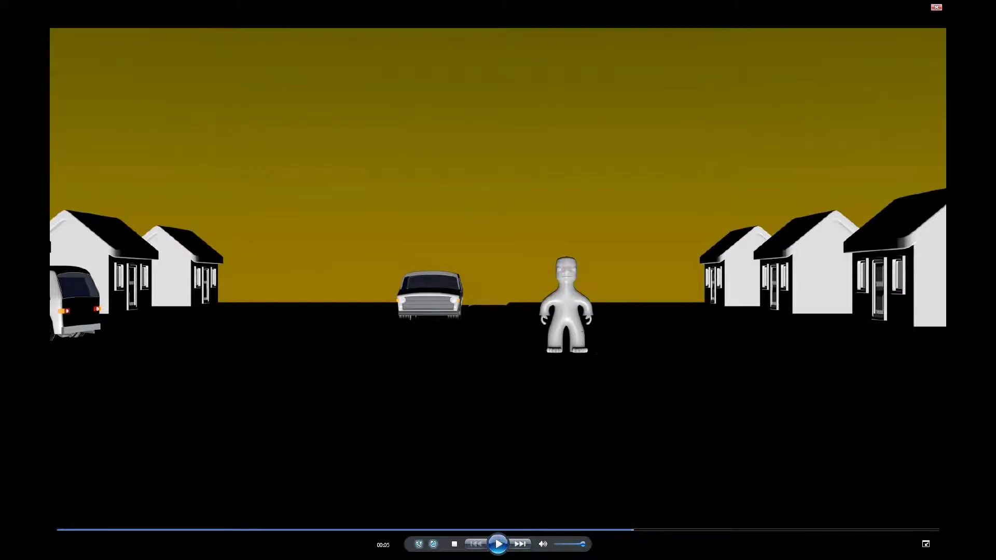
left_click(503, 550)
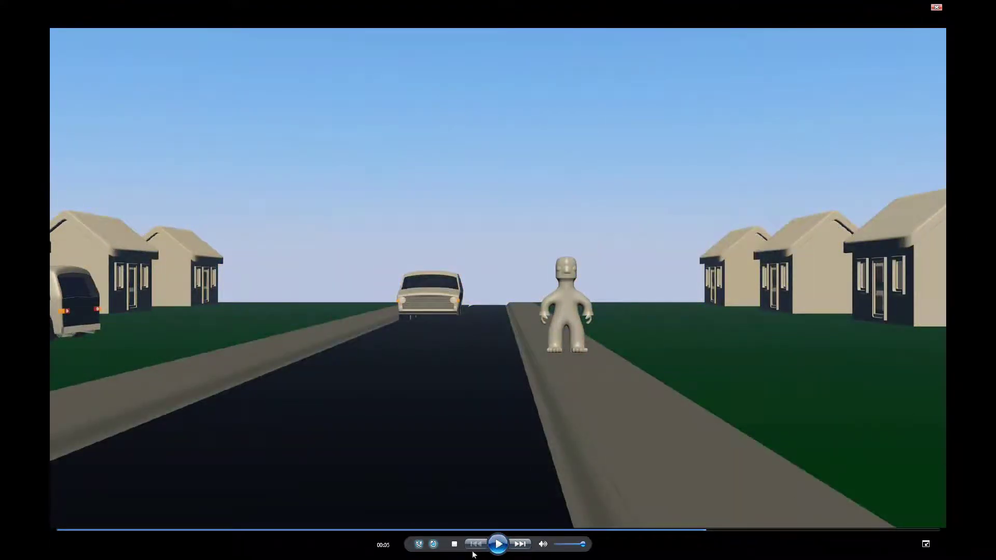
left_click(497, 545)
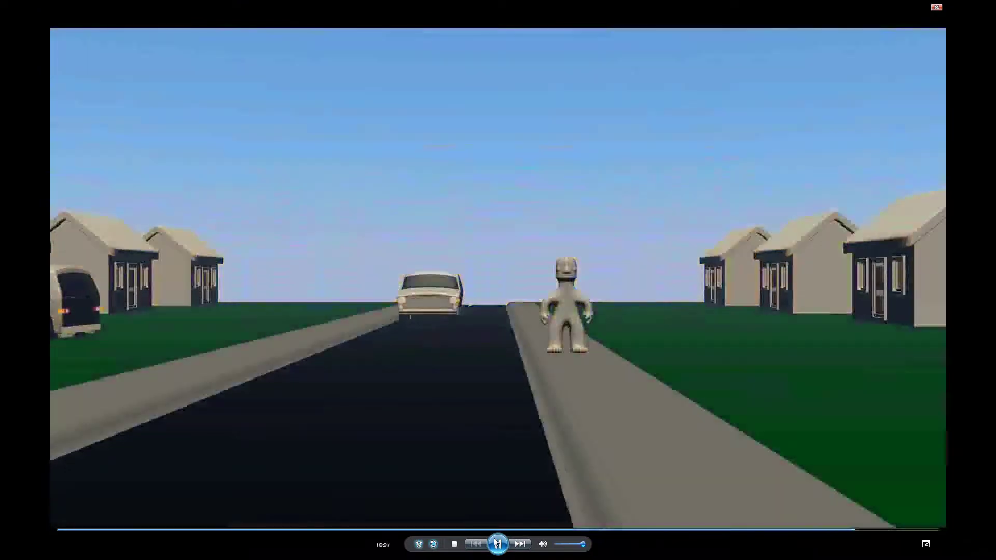
left_click(497, 543)
left_click(497, 543)
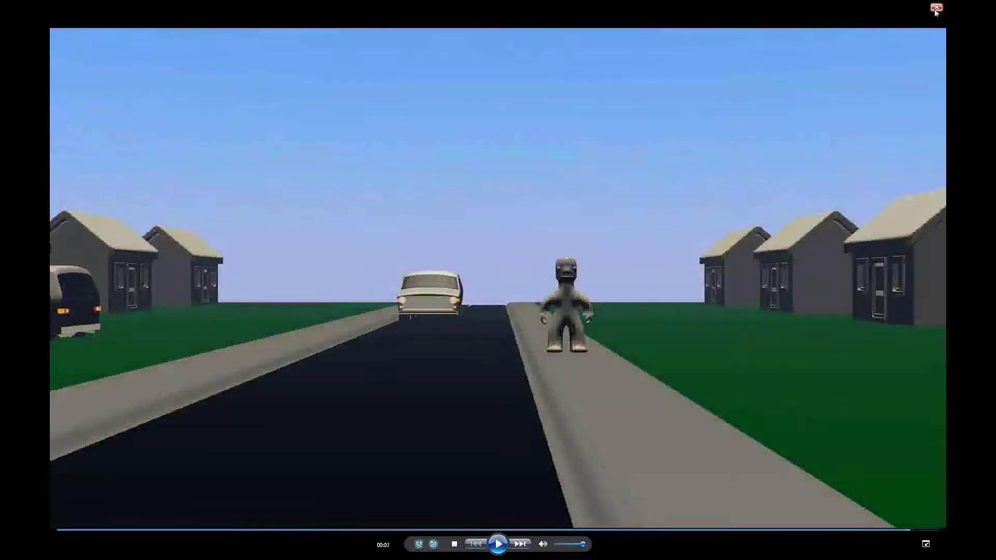
left_click(937, 8)
- Open the videorender04 folder and watch the SunSetRaySlower0001-0061 video in full screen, pausing and resuming playback
left_click(463, 49)
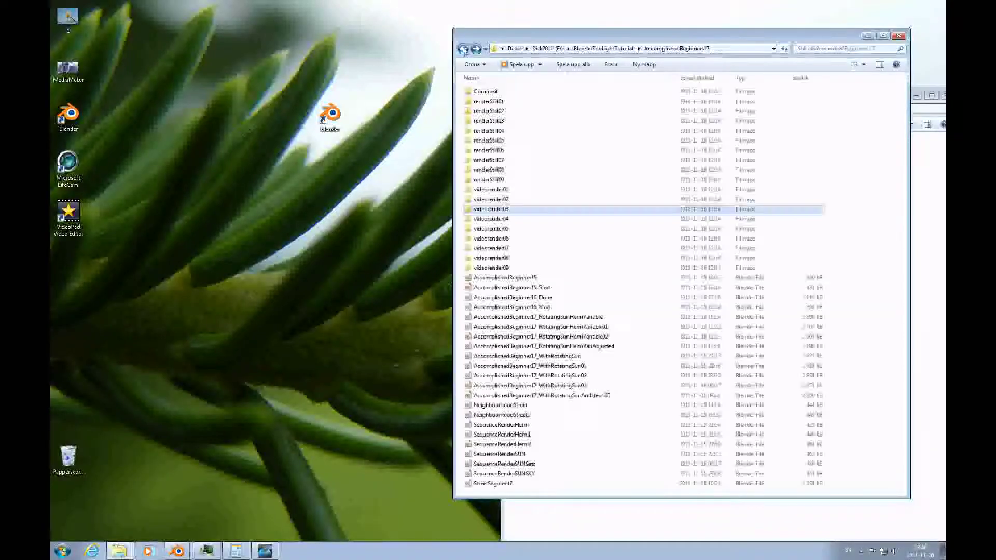
double_click(498, 220)
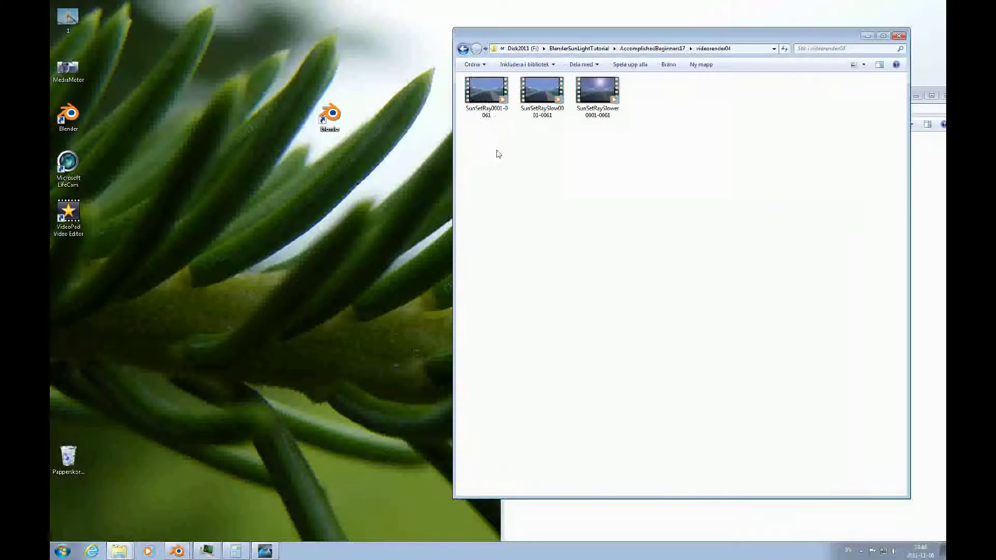
double_click(597, 92)
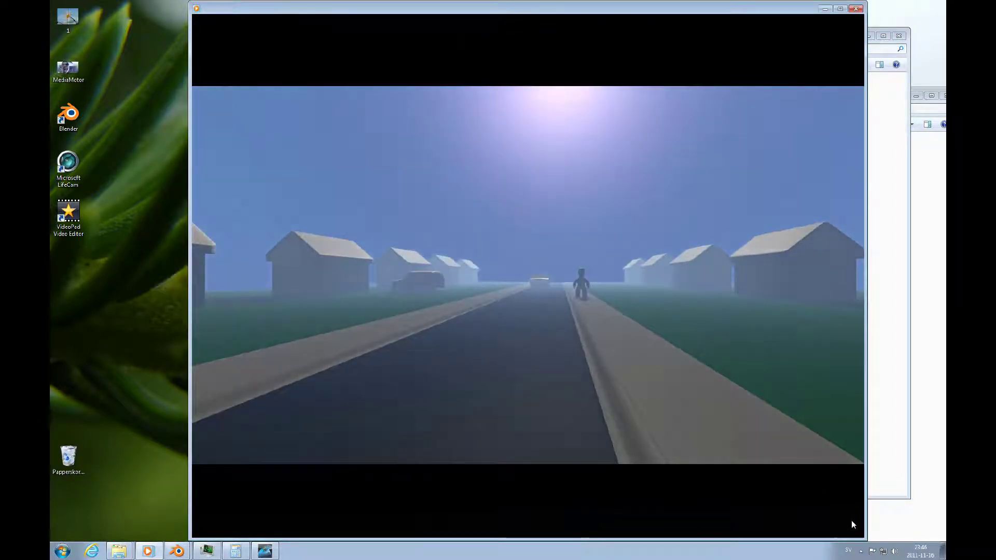
left_click(852, 523)
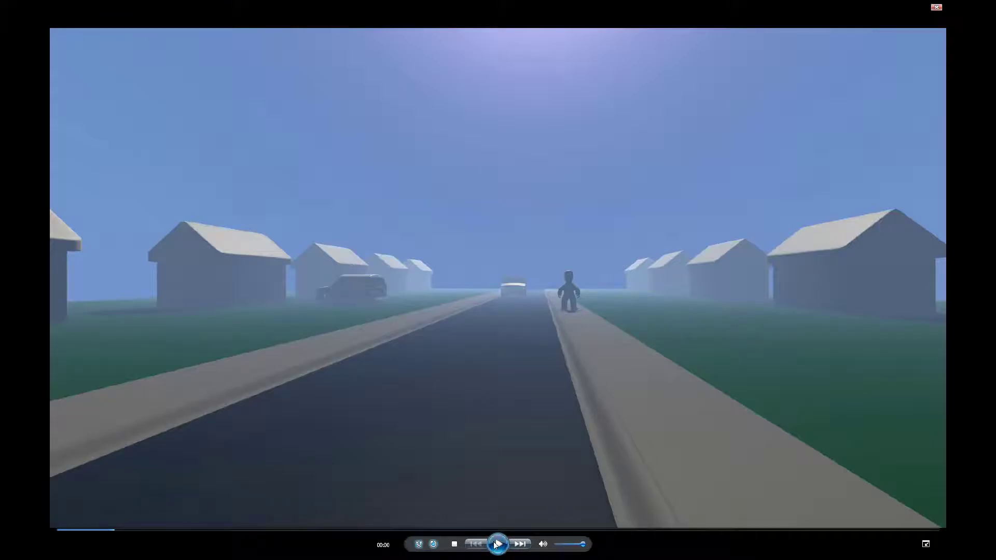
left_click(496, 545)
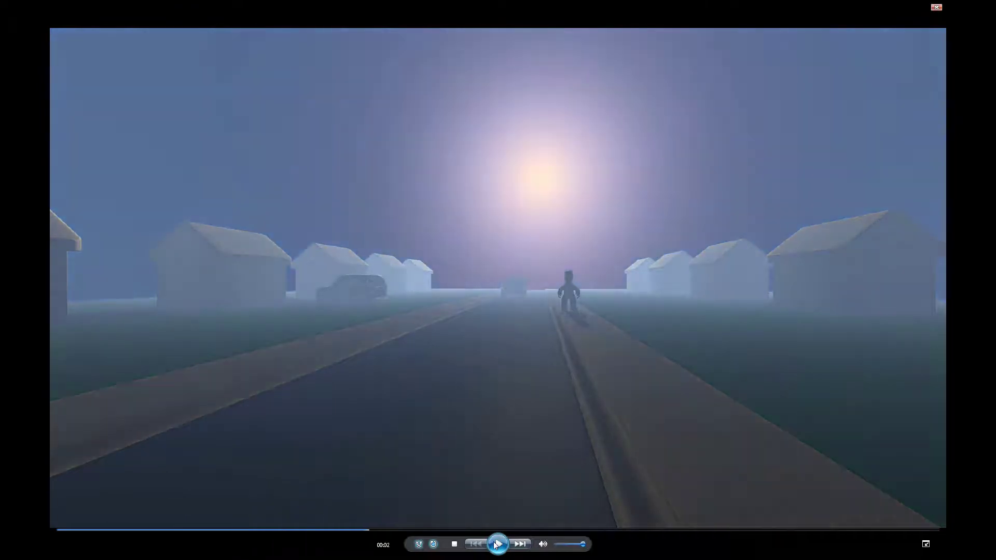
left_click(496, 544)
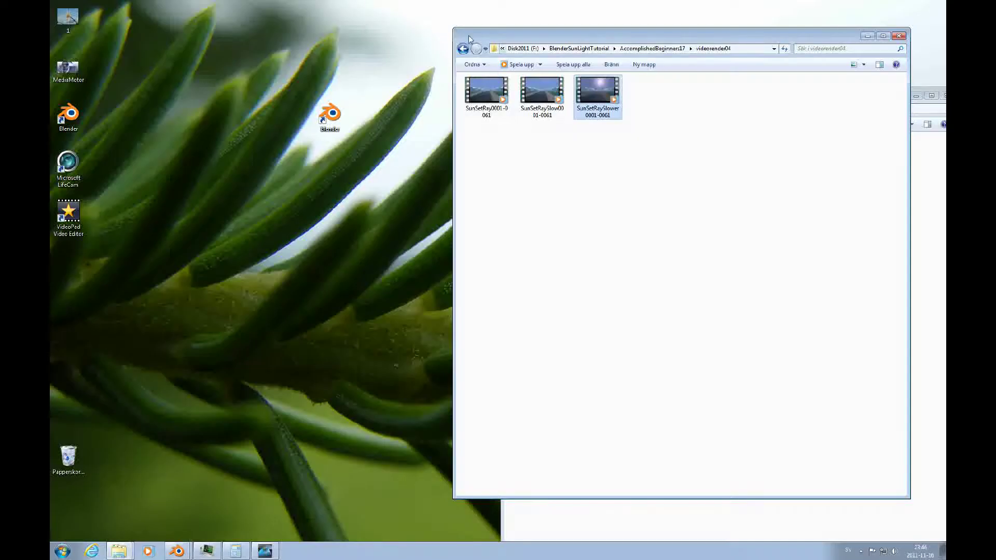
left_click(463, 49)
double_click(490, 233)
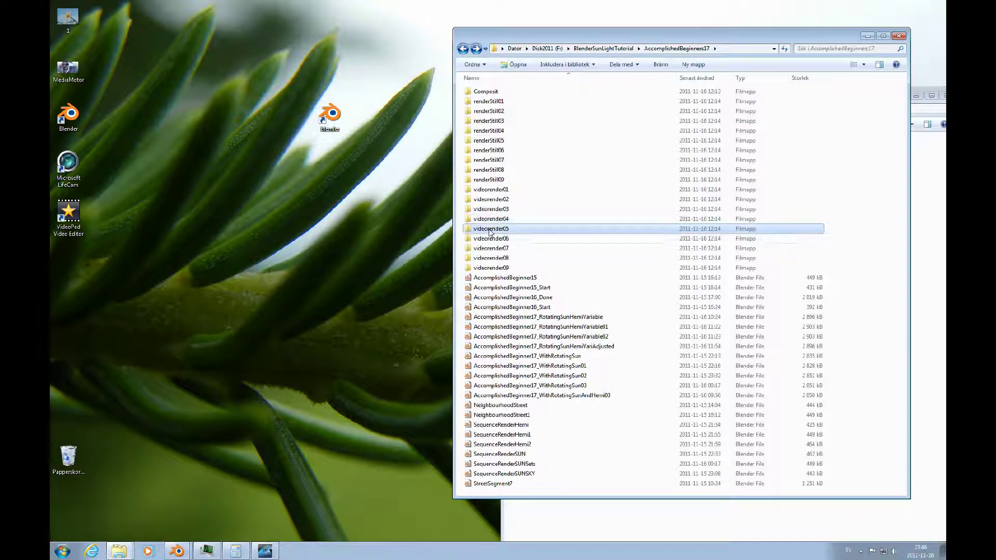
double_click(487, 101)
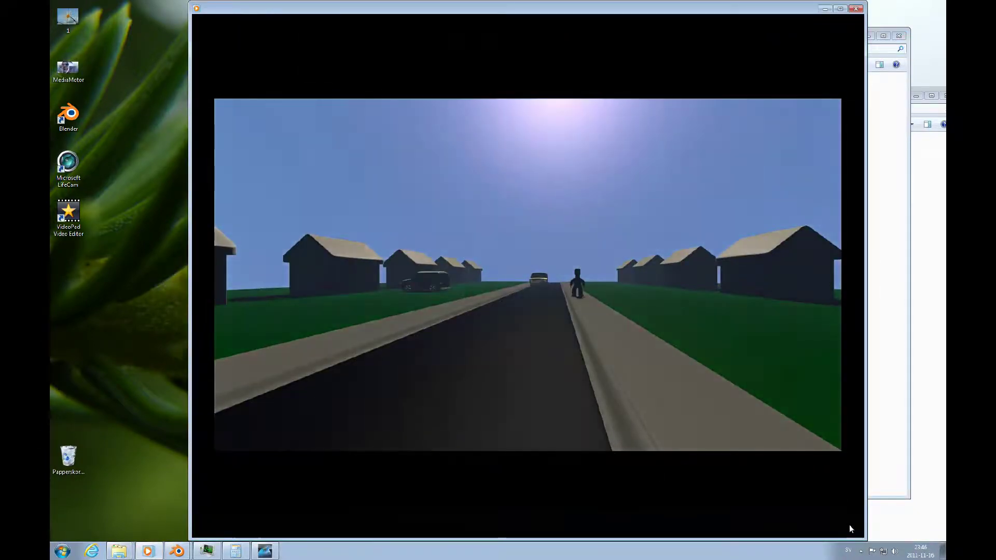
double_click(849, 524)
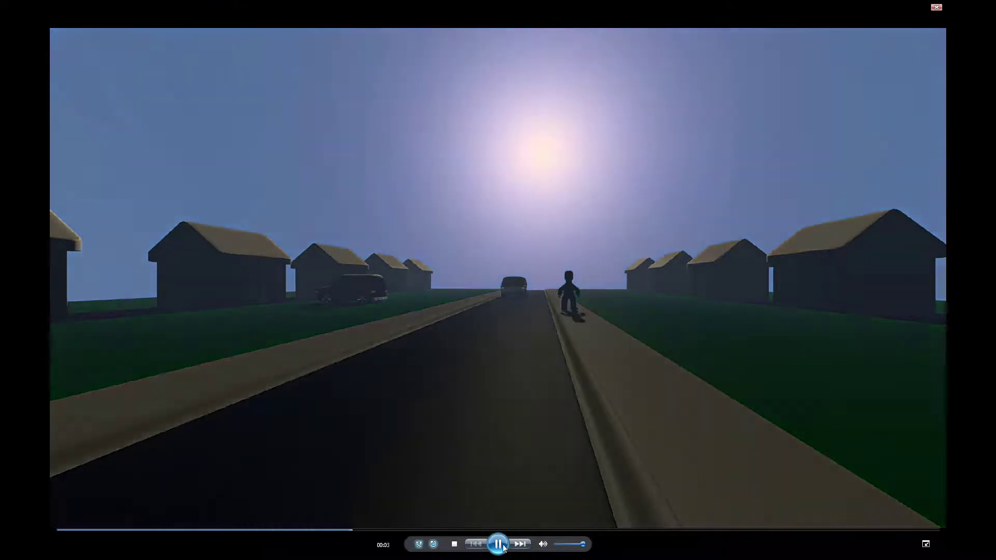
left_click(498, 544)
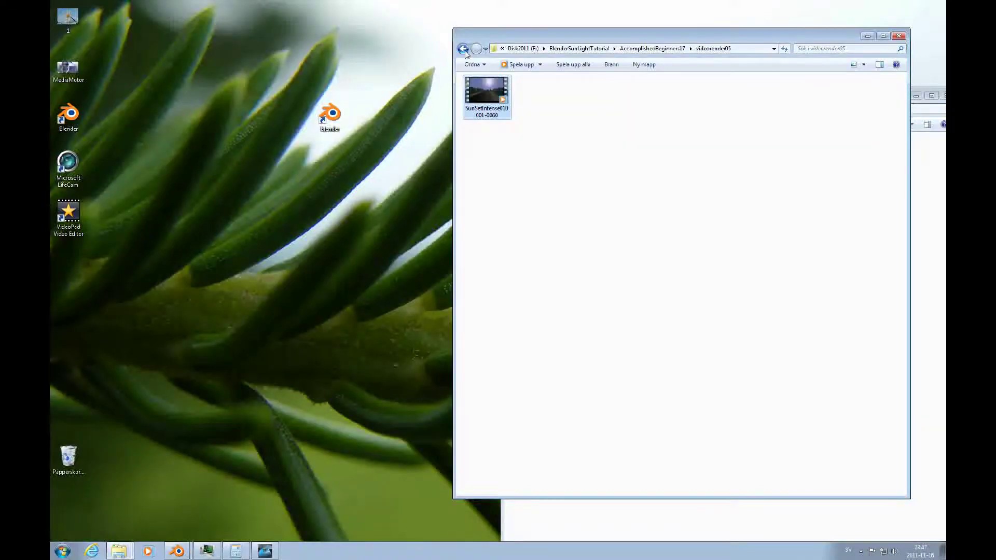
- Open the videorender06 folder, watch the SunSetIntense01Hemi01Rotate0001-0060 video in full screen with pauses, and close the player
left_click(464, 50)
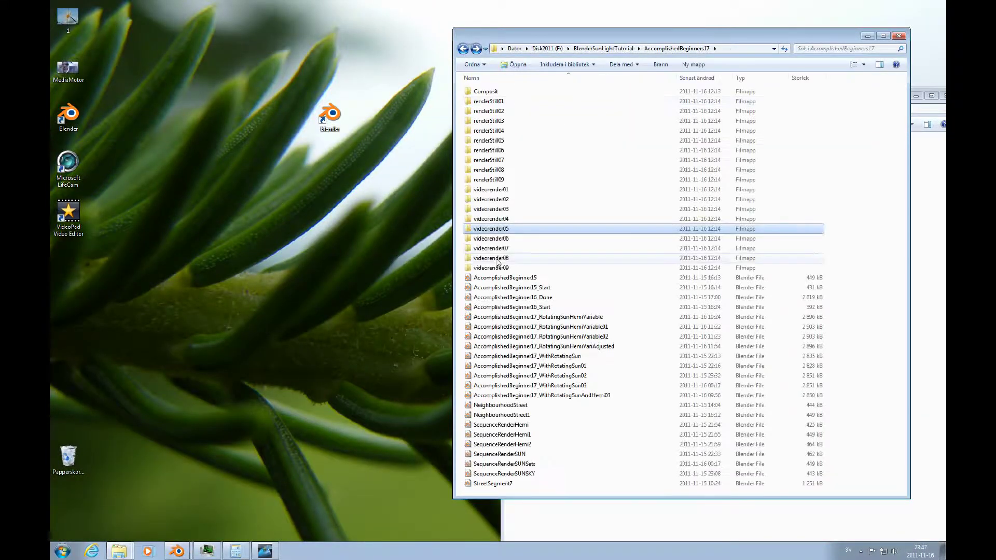
double_click(497, 116)
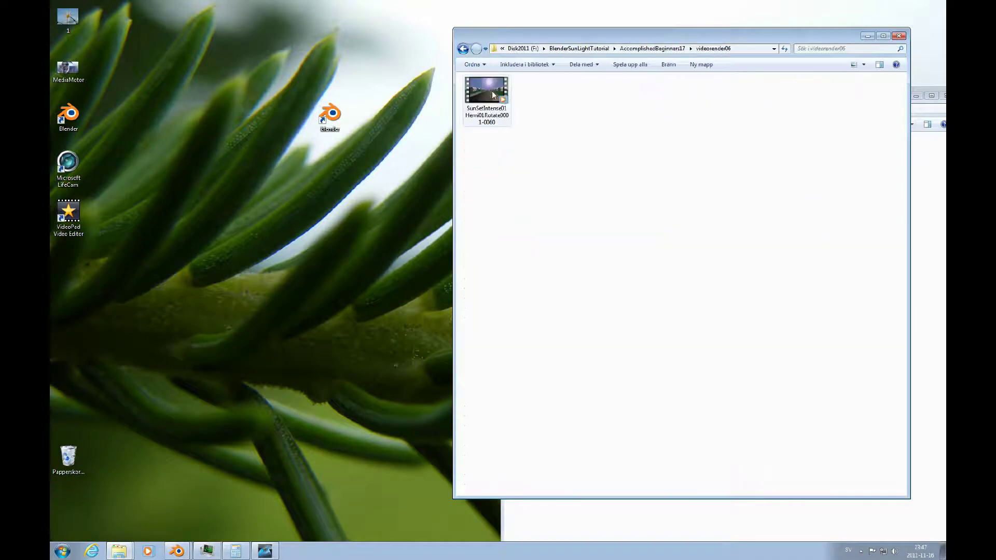
double_click(491, 95)
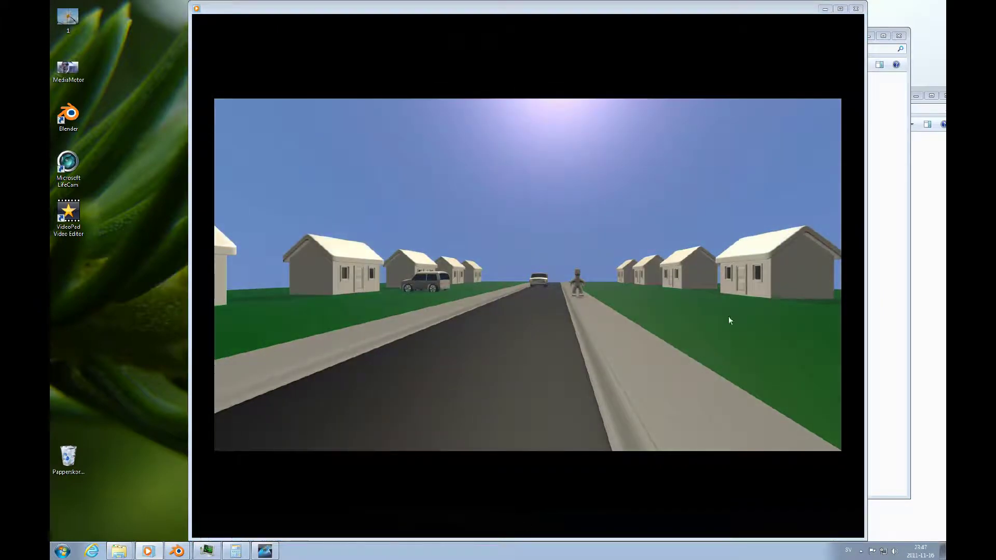
left_click(850, 531)
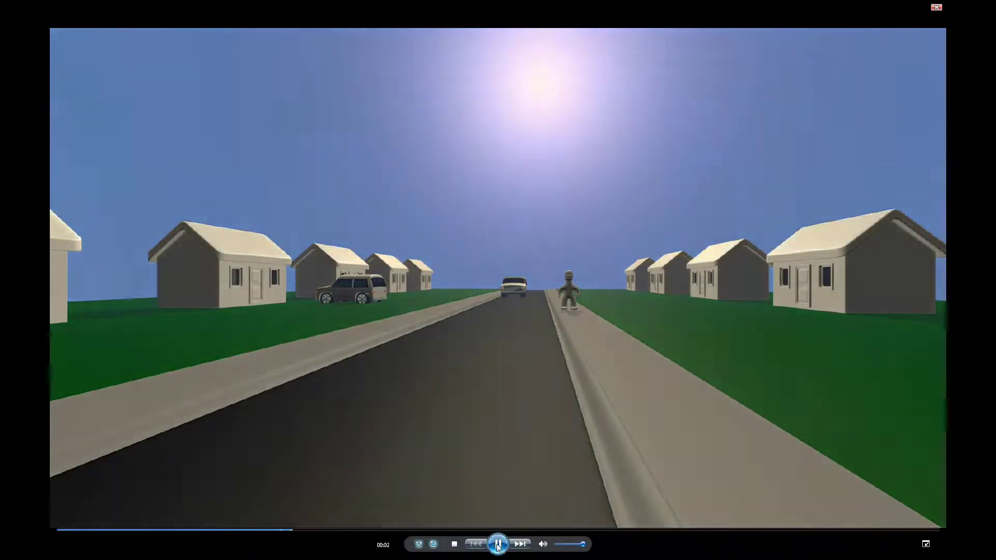
left_click(498, 544)
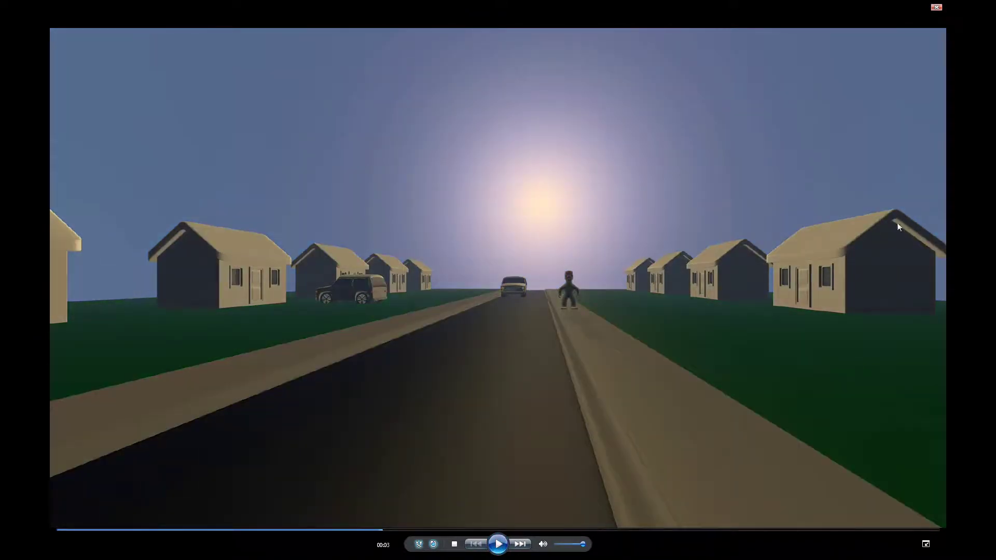
left_click(503, 547)
left_click(503, 547)
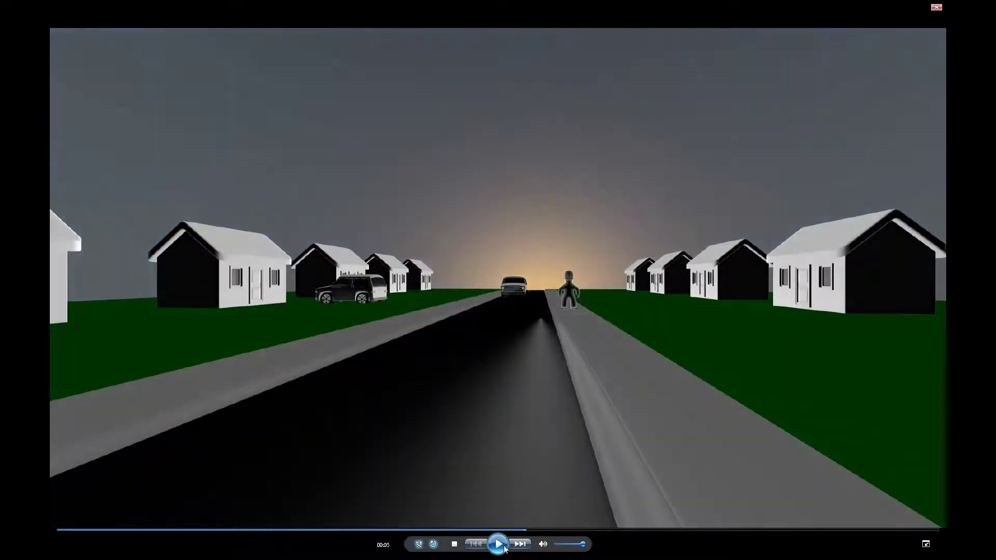
left_click(937, 7)
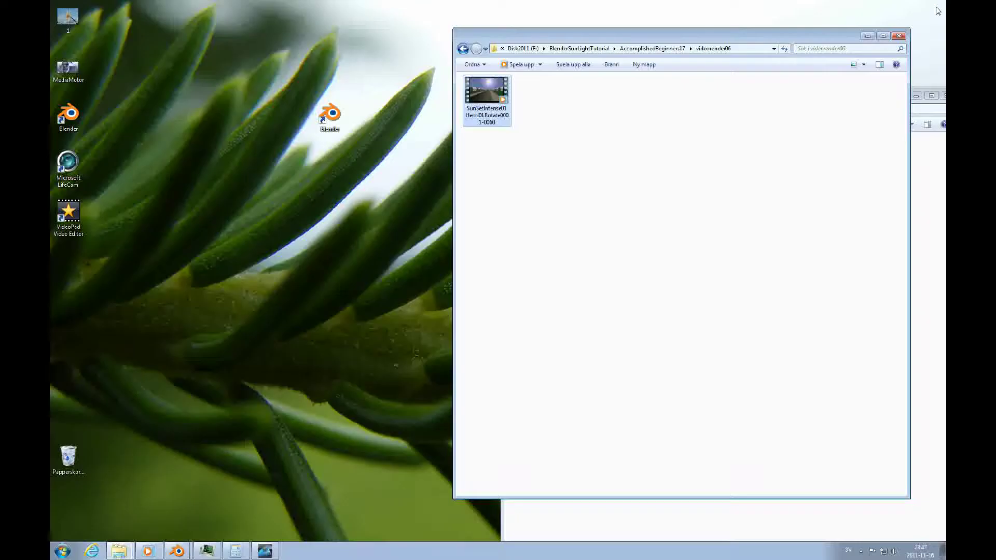
- Open the videorender07 folder, watch and replay the SunSetIntense01Hemi01Dim0001-0060 video, and close the player
left_click(463, 50)
double_click(499, 254)
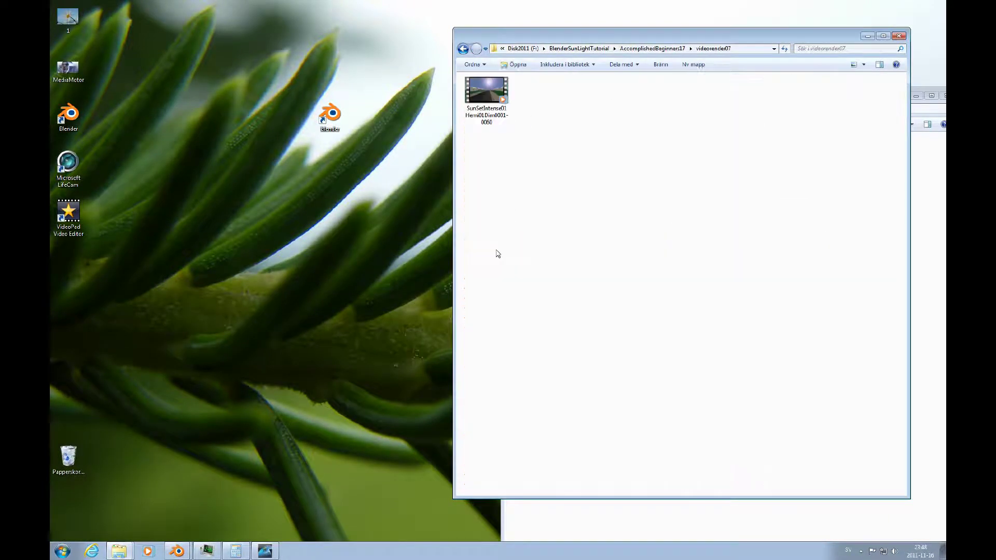
double_click(501, 102)
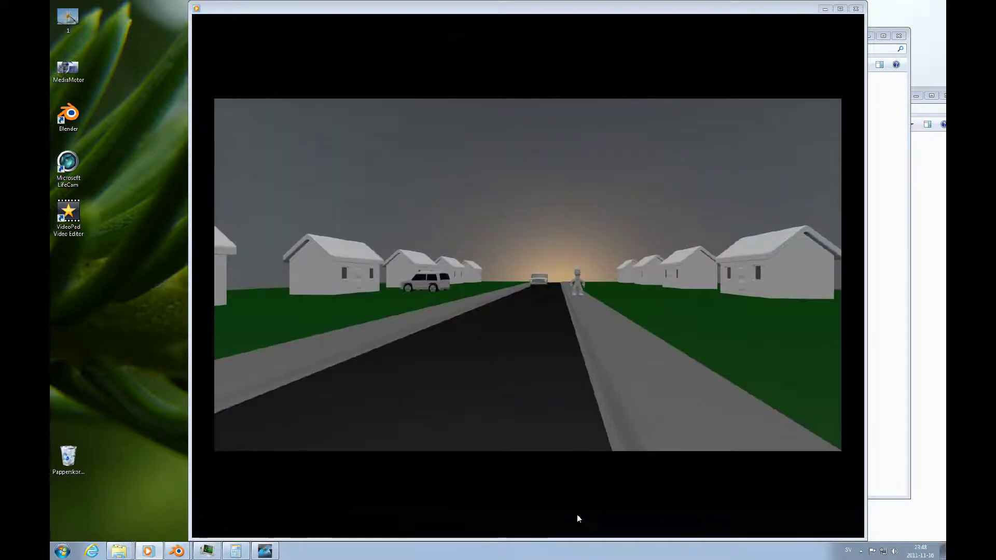
left_click(529, 530)
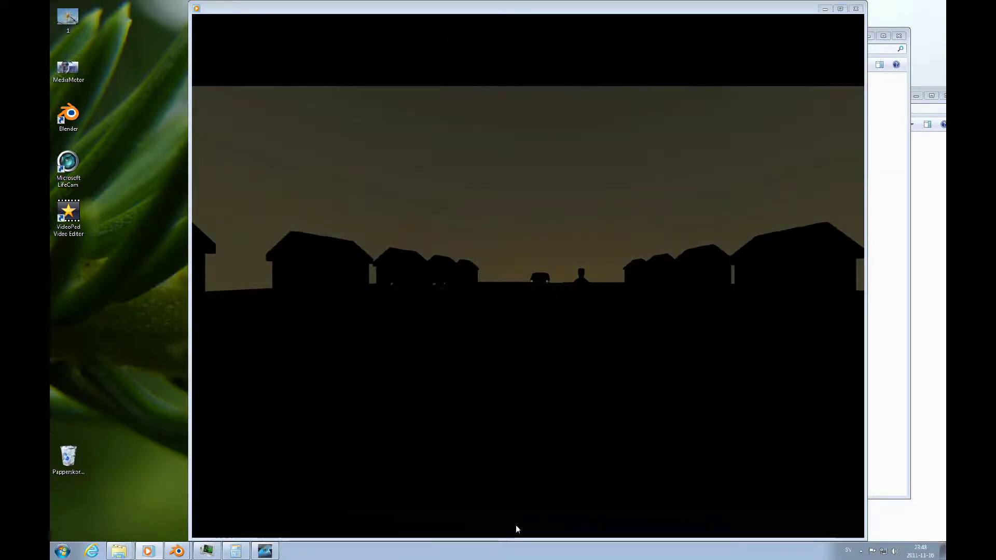
left_click(517, 525)
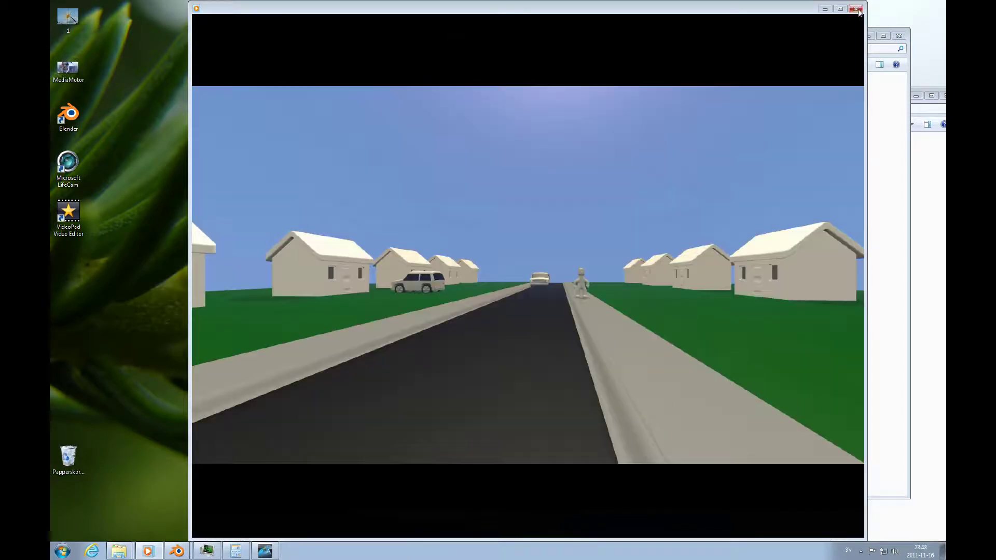
left_click(856, 9)
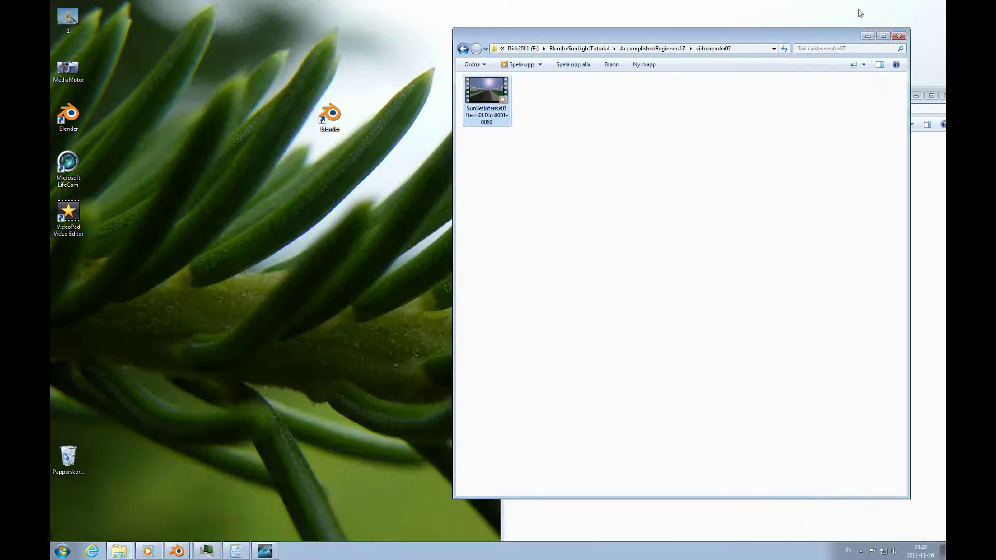
- Open the videorender08 folder and watch the SunSetIntense01Hemi01DimDone0001-0060 video
left_click(462, 49)
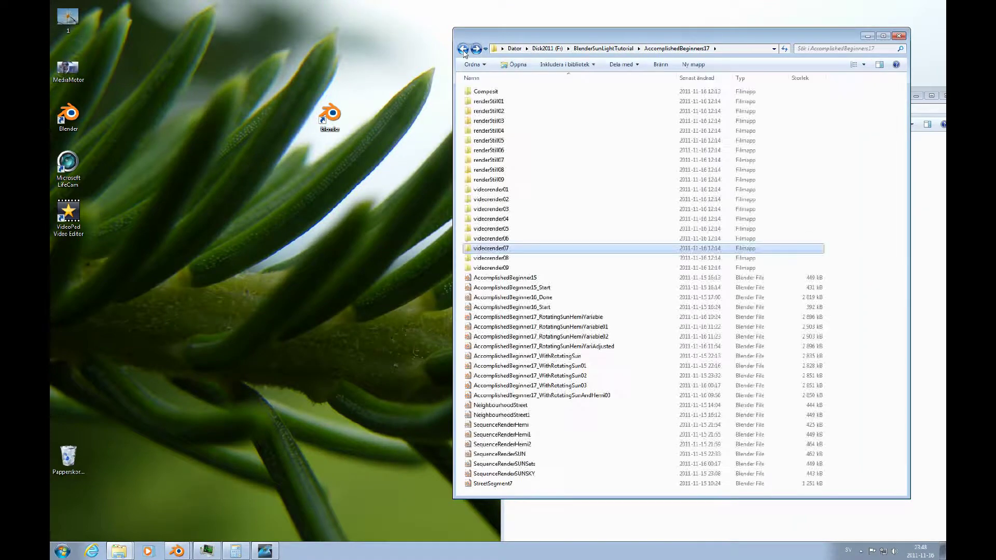
double_click(506, 263)
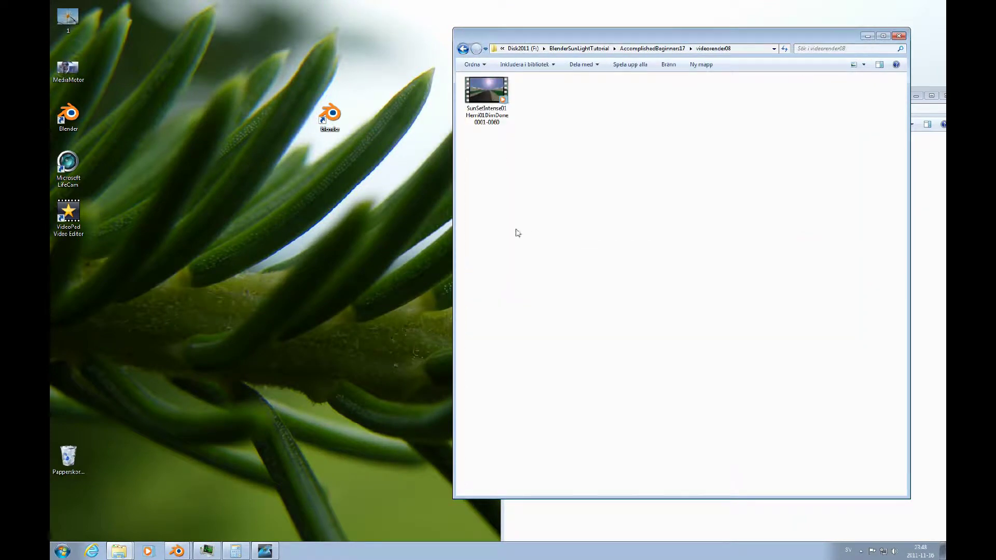
double_click(503, 104)
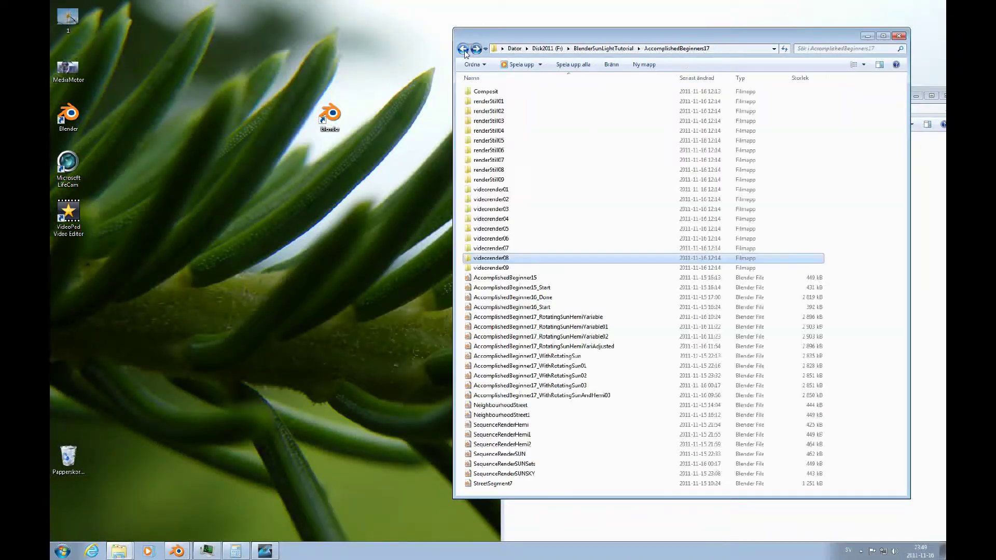
- Open the videorender09 folder and watch its SunSetIntense01Hemi01DimDone0001-0060 video in full screen, pausing at the night scene
left_click(500, 269)
double_click(499, 269)
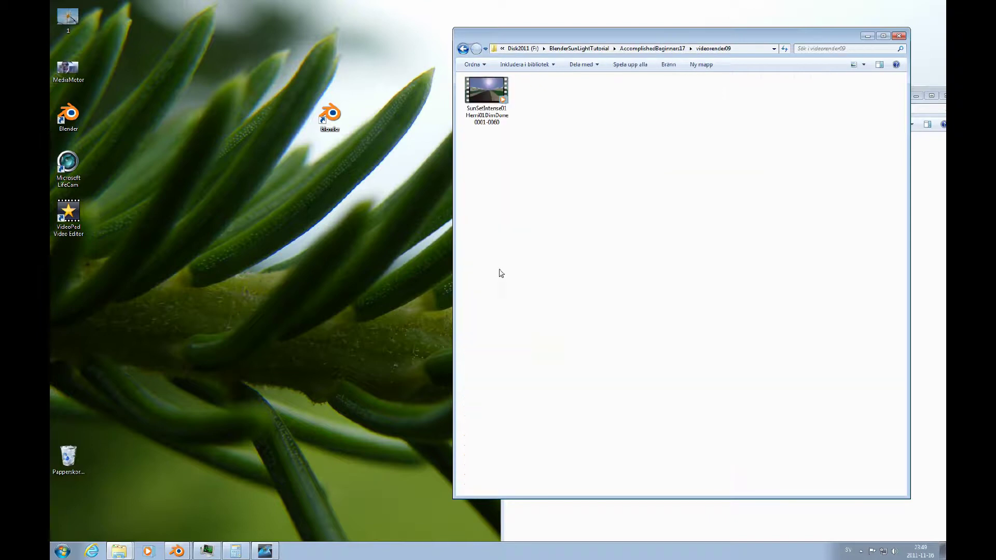
left_click(503, 101)
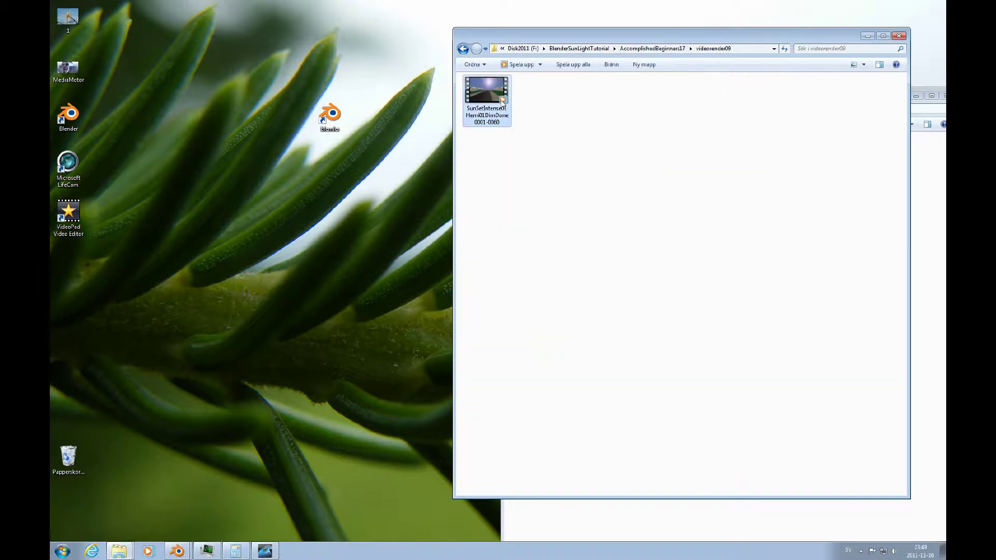
double_click(503, 101)
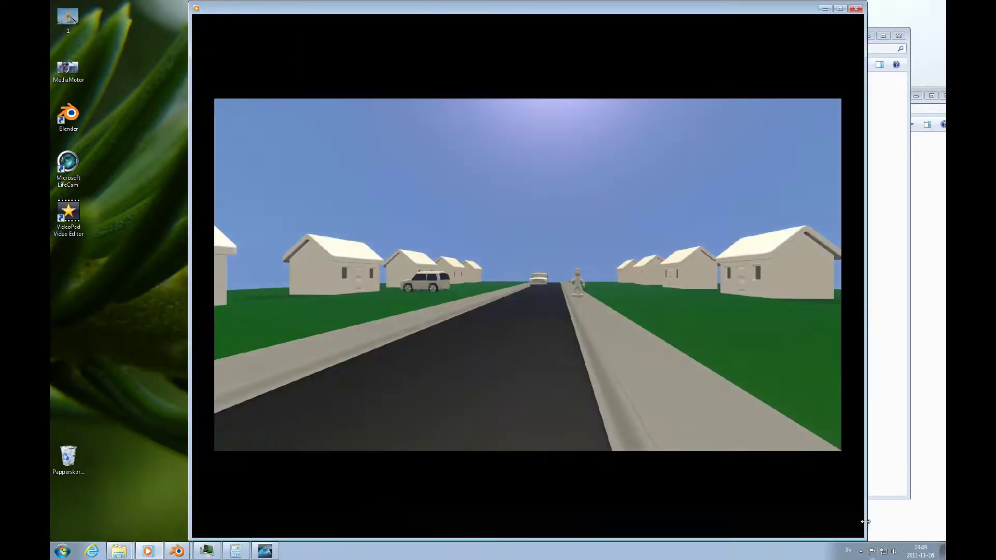
double_click(853, 526)
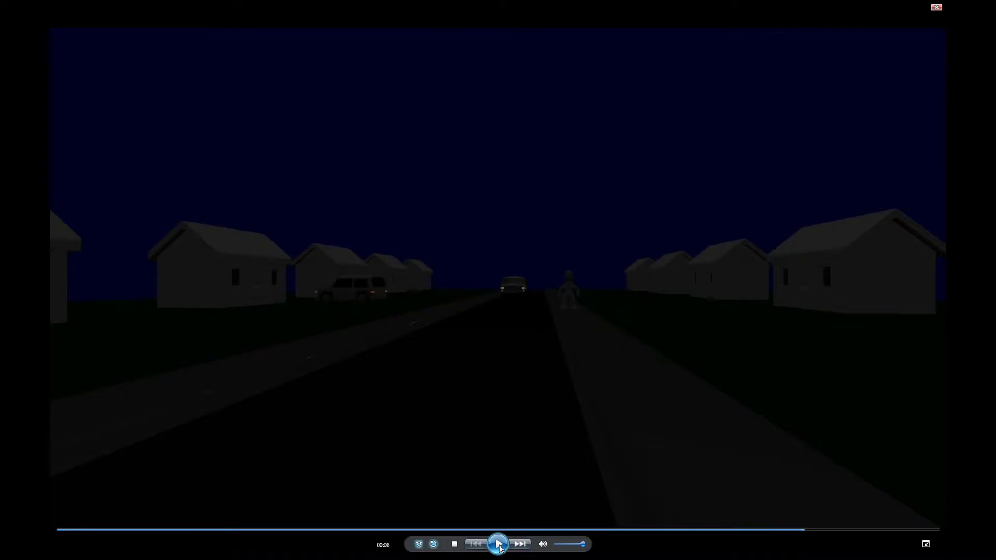
left_click(498, 545)
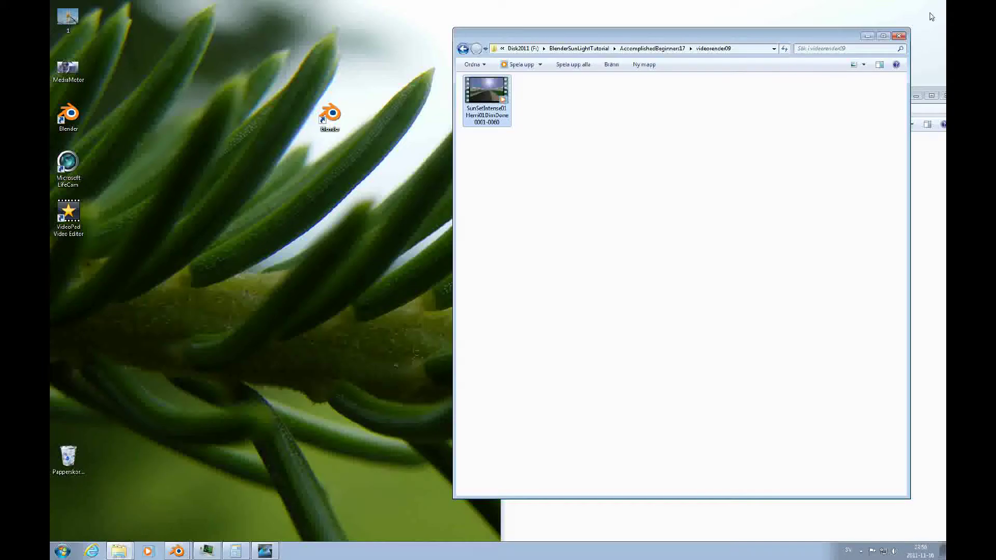
- Switch to Blender, jump the timeline to the last frame, and play the animation backwards briefly, stopping at frame 193
left_click(220, 513)
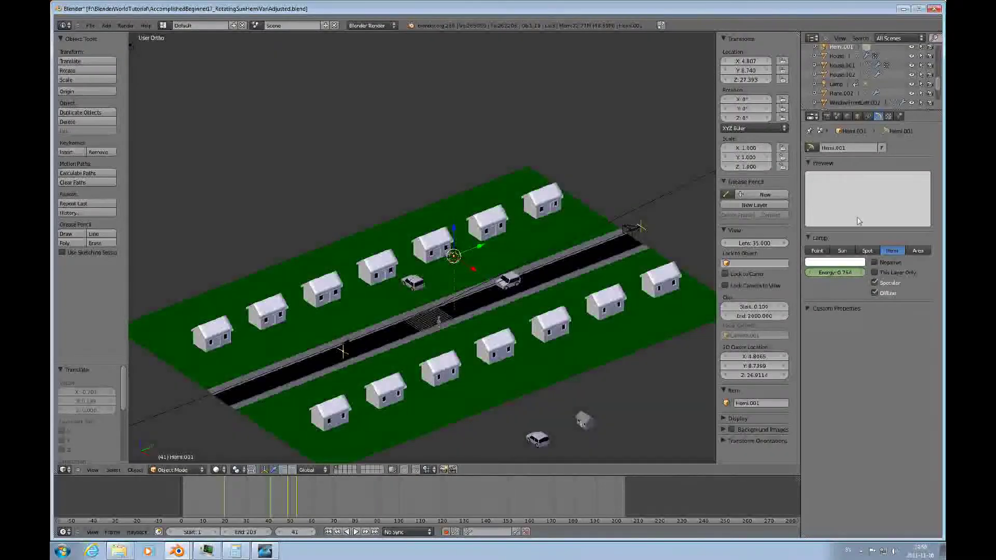
left_click(375, 532)
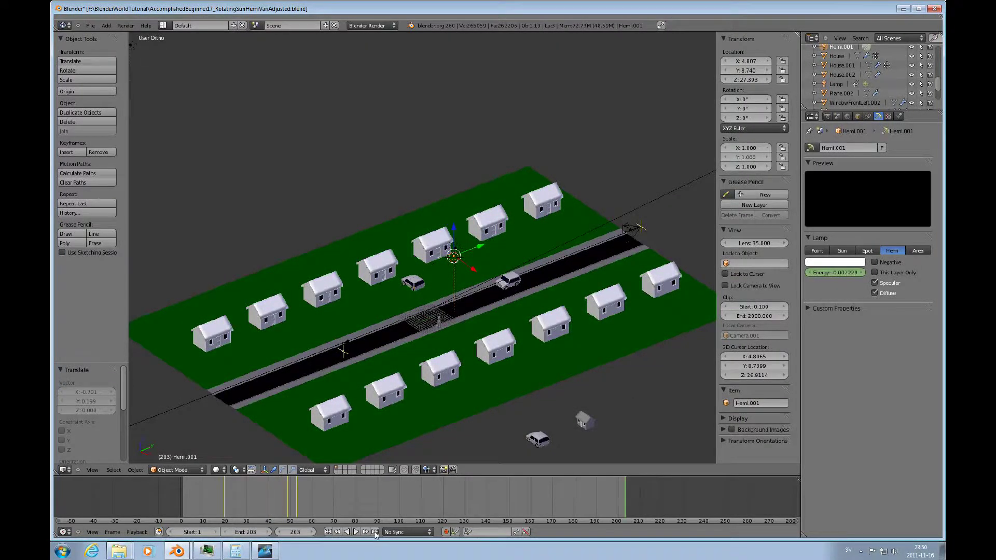
left_click(348, 532)
left_click(351, 532)
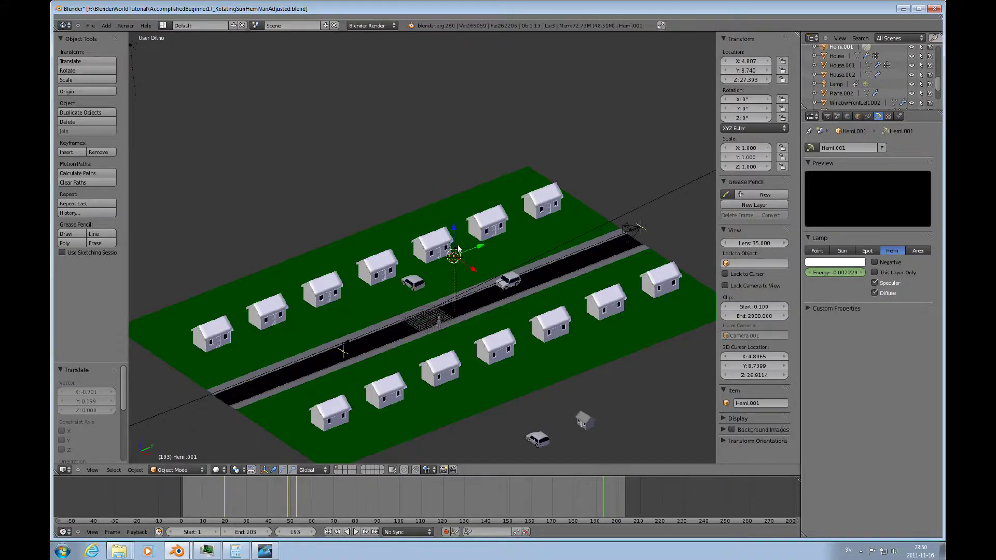
- Examine the Hemi.001 lamp above the street up close and its energy value at the current frame
scroll(459, 262, "up", 7)
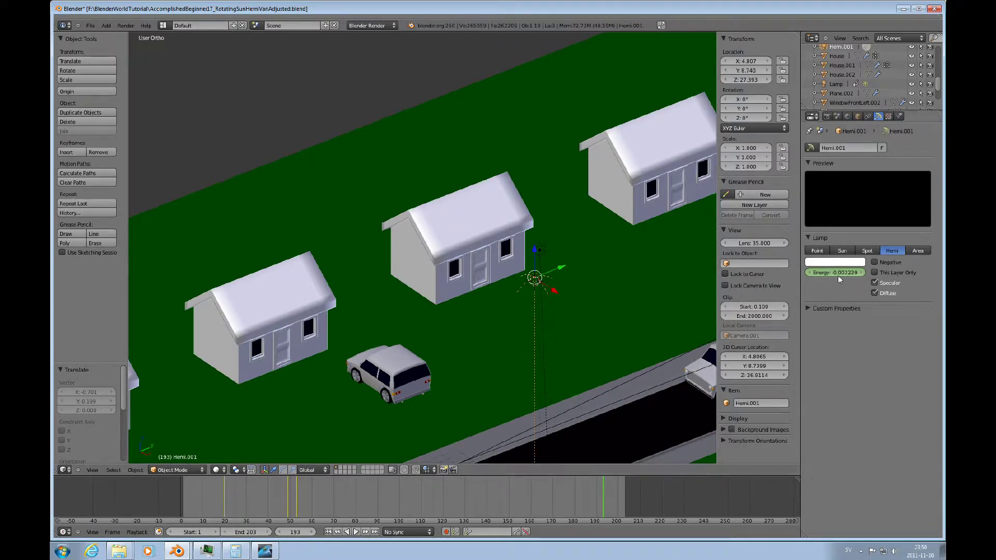
key("minus")
key("minus")
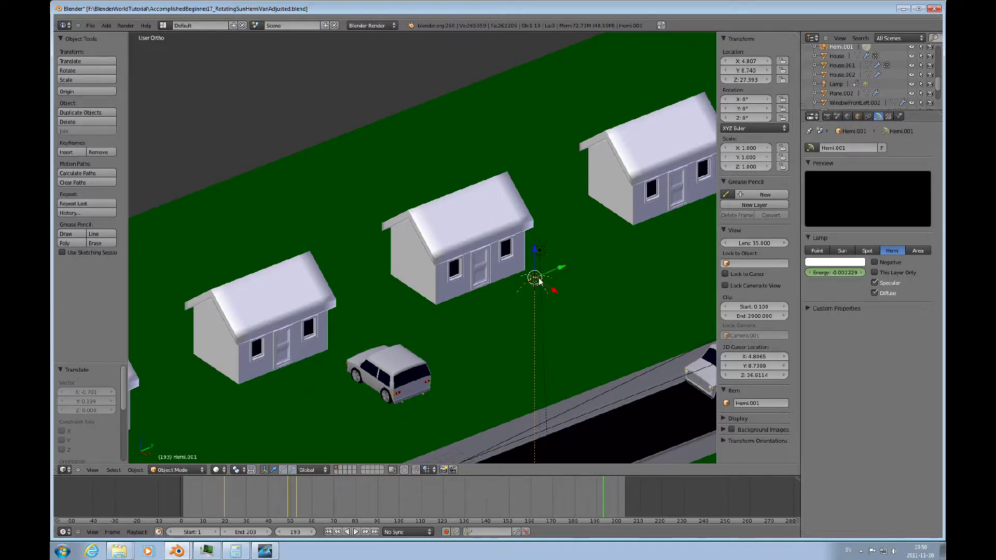
scroll(533, 323, "down", 3)
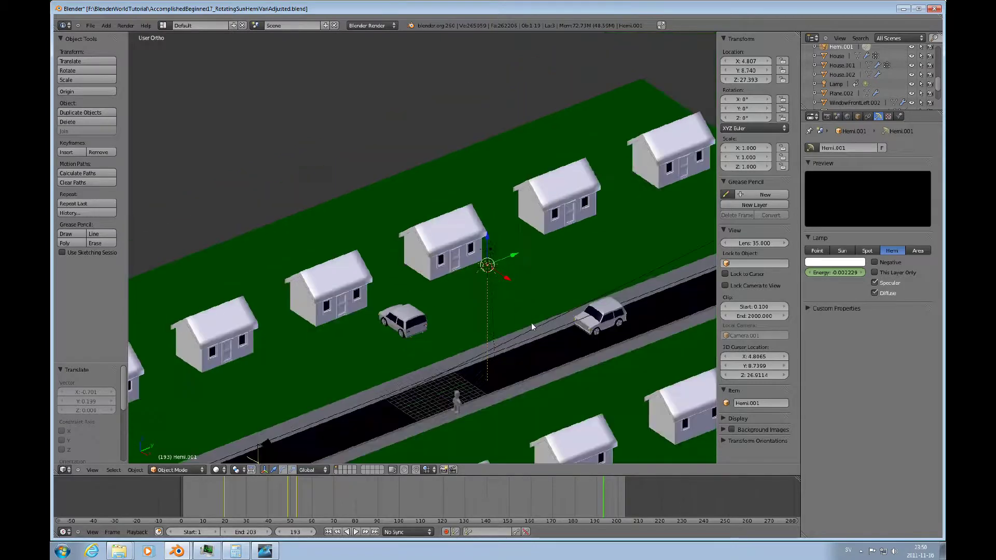
scroll(533, 322, "down", 2)
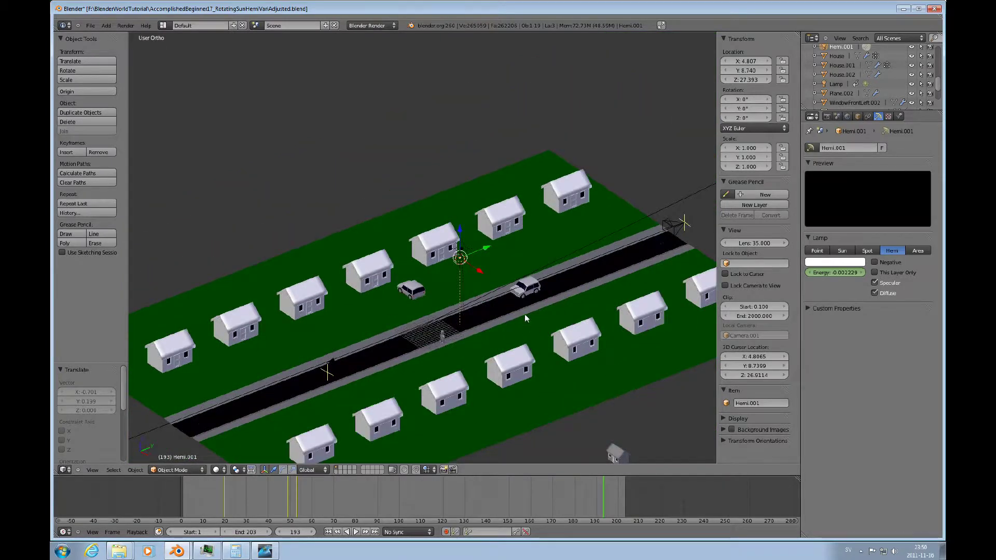
scroll(526, 318, "down", 2)
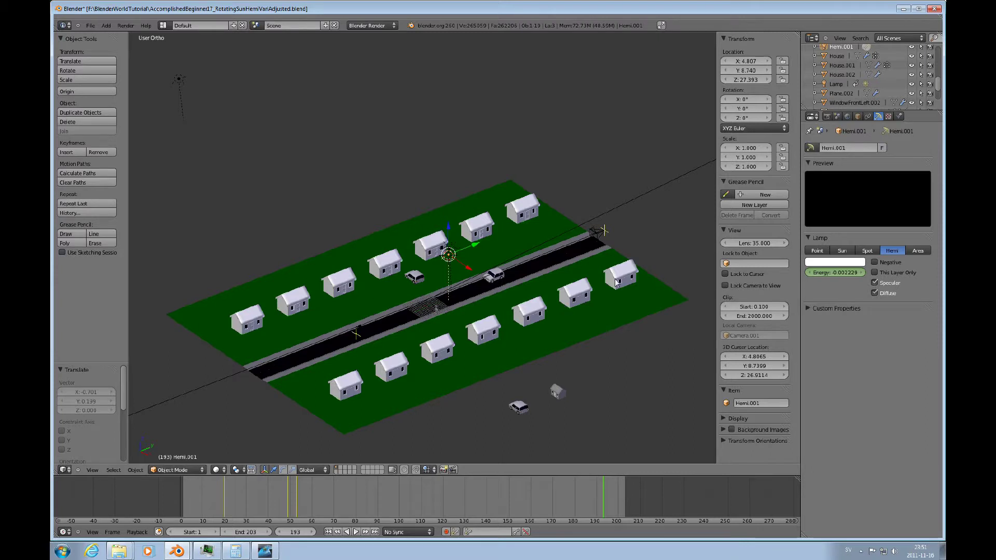
- Minimize the Blender window and bring up the other running program's window on the desktop
left_click(902, 9)
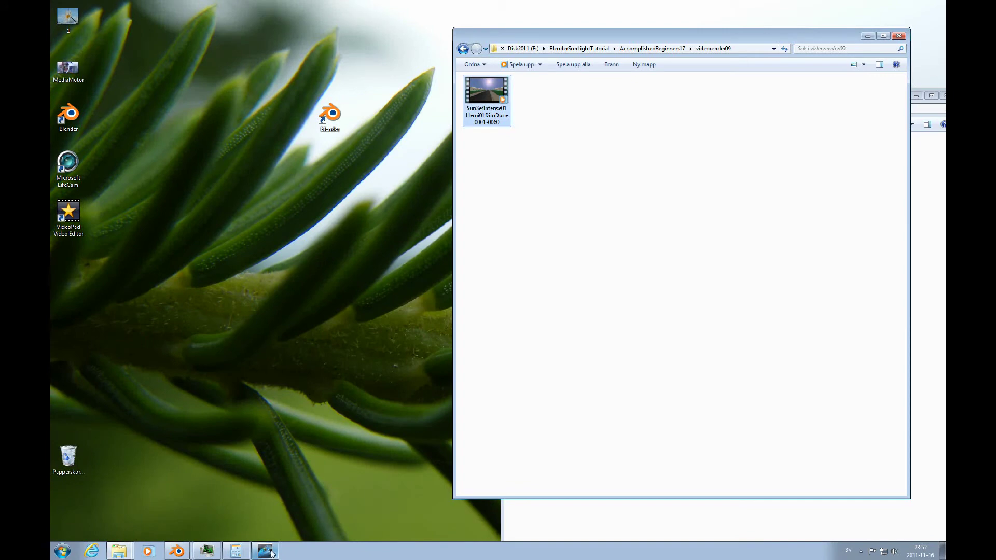
left_click(272, 554)
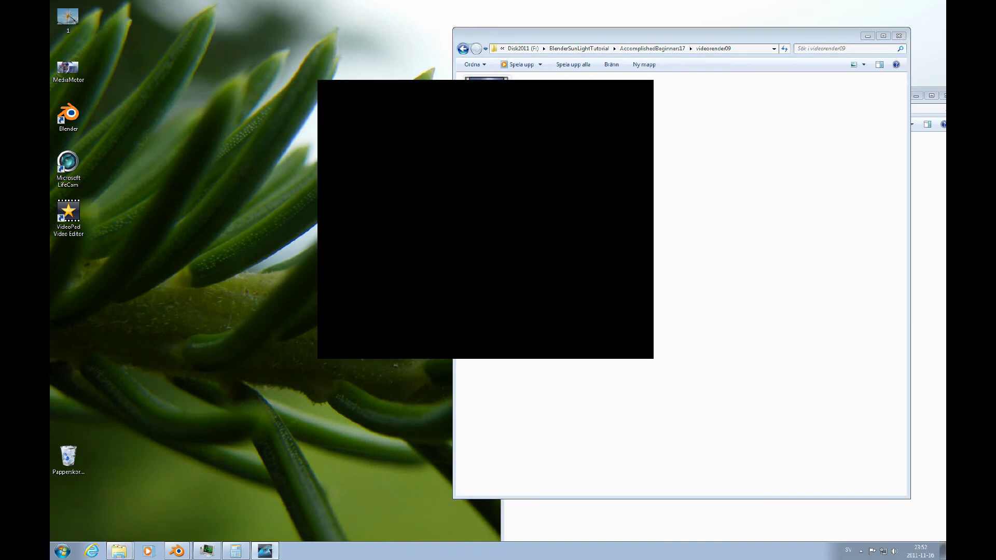